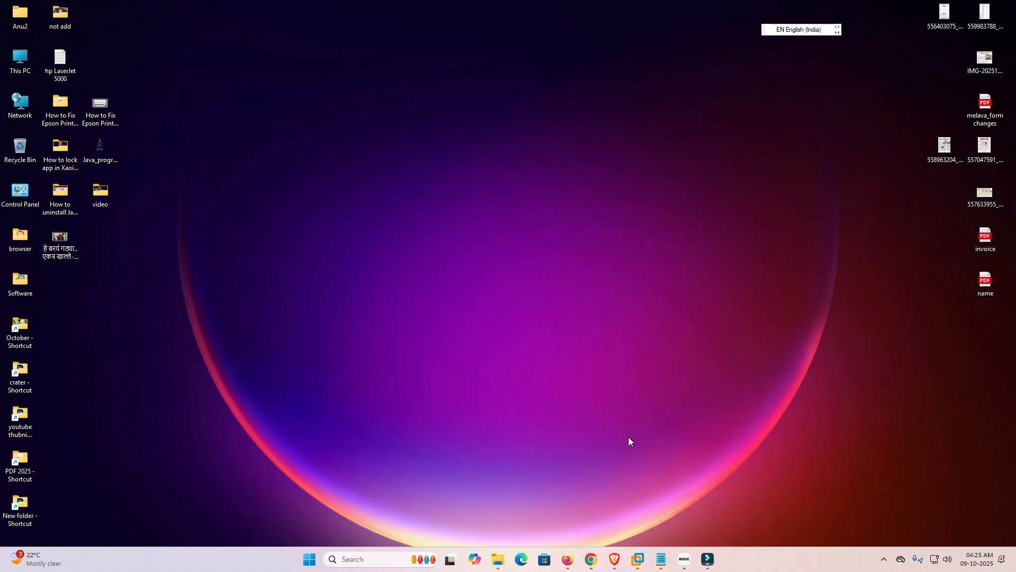
Switch to Chrome, search Google for "Epson L6270 printer driver download" and open the Epson India L6270 support page in a new tab.
click(593, 561)
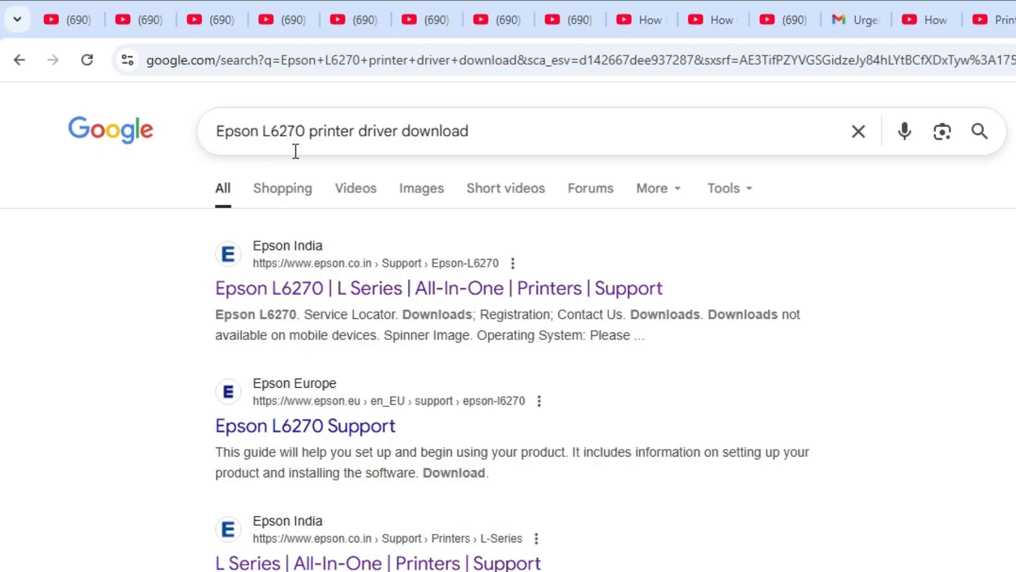
click(531, 134)
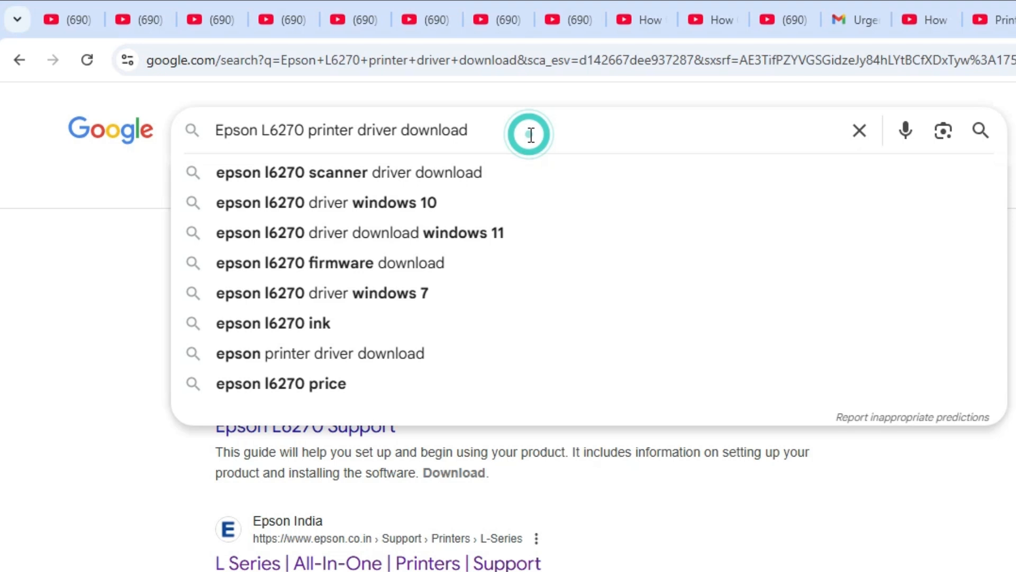
key(Return)
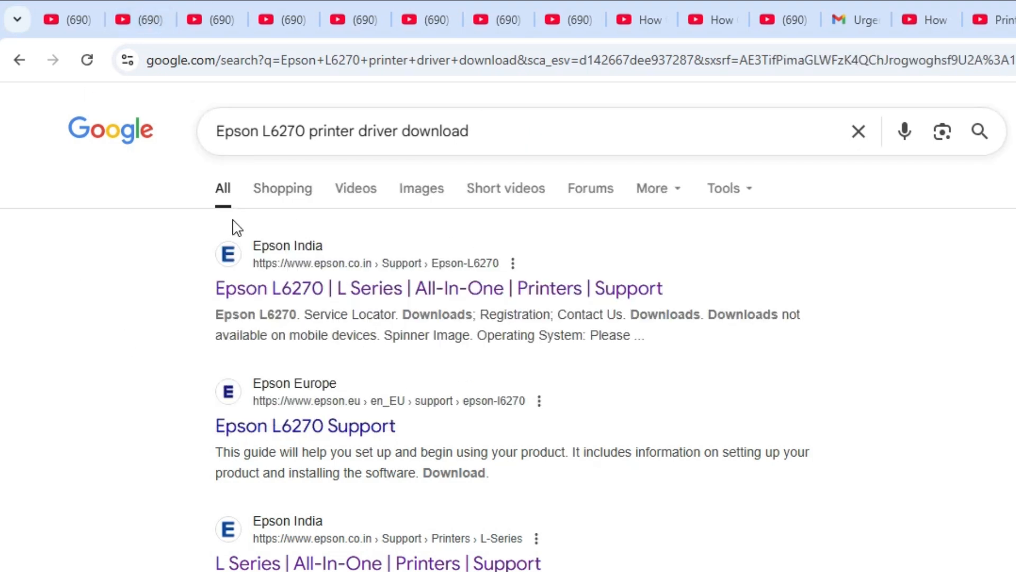
right_click(335, 291)
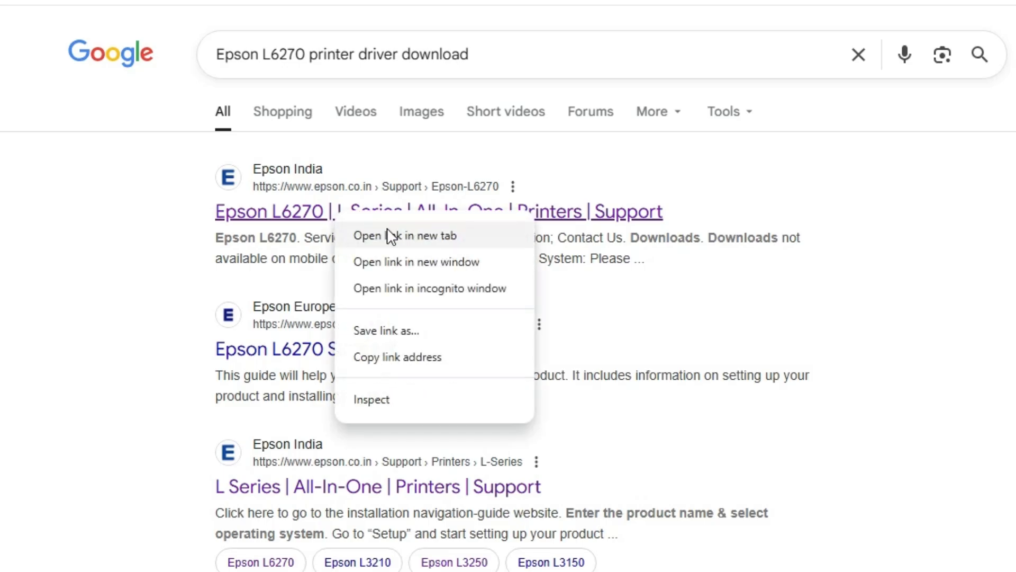
click(400, 235)
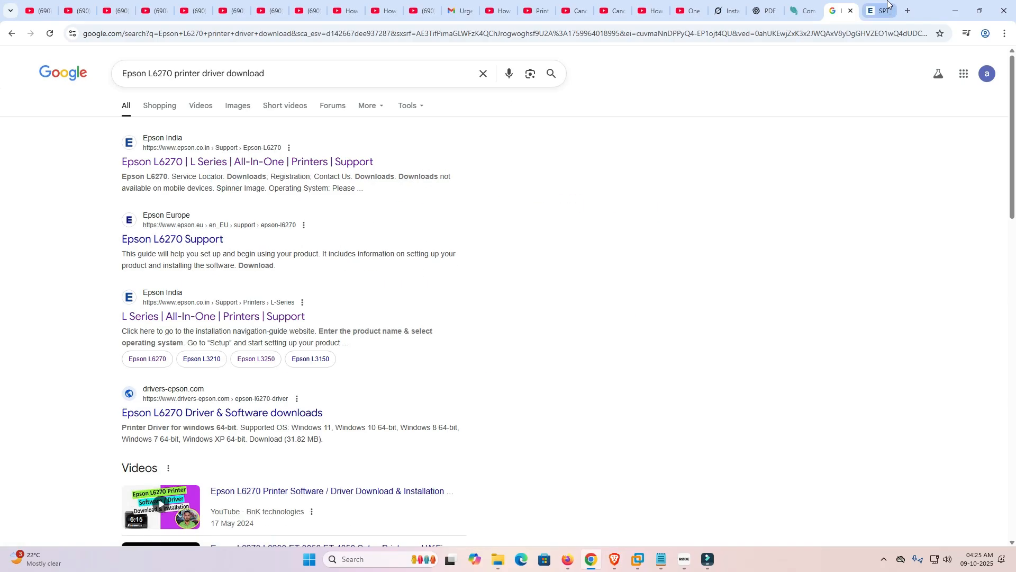
click(881, 8)
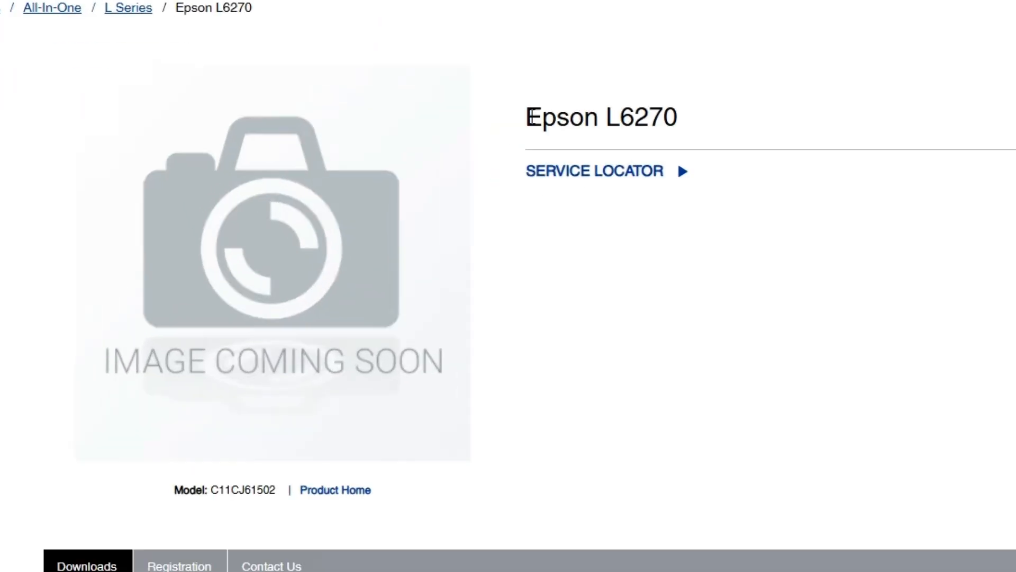
drag(531, 116, 613, 125)
click(680, 136)
drag(708, 114, 607, 116)
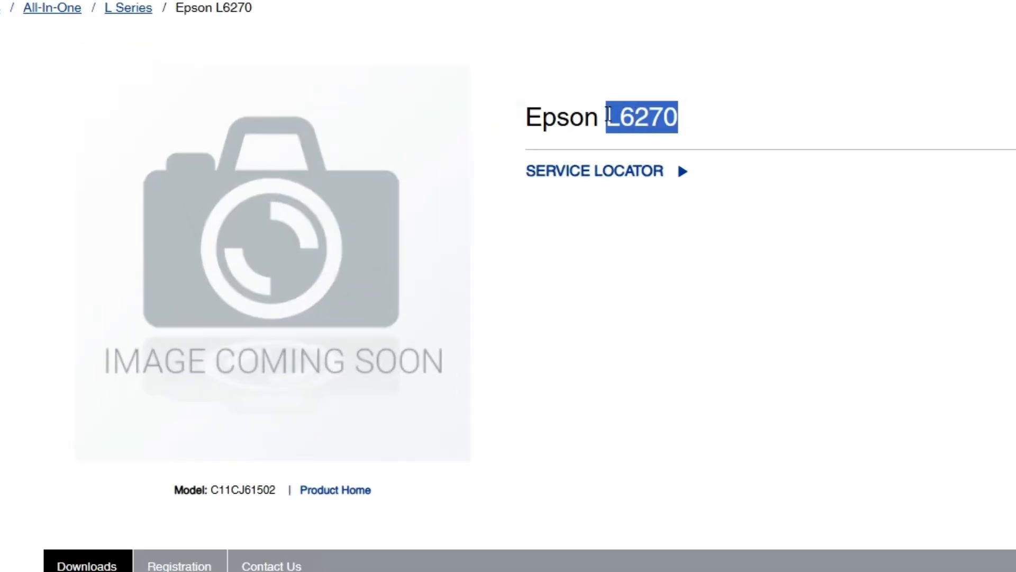
click(679, 115)
drag(699, 113, 577, 117)
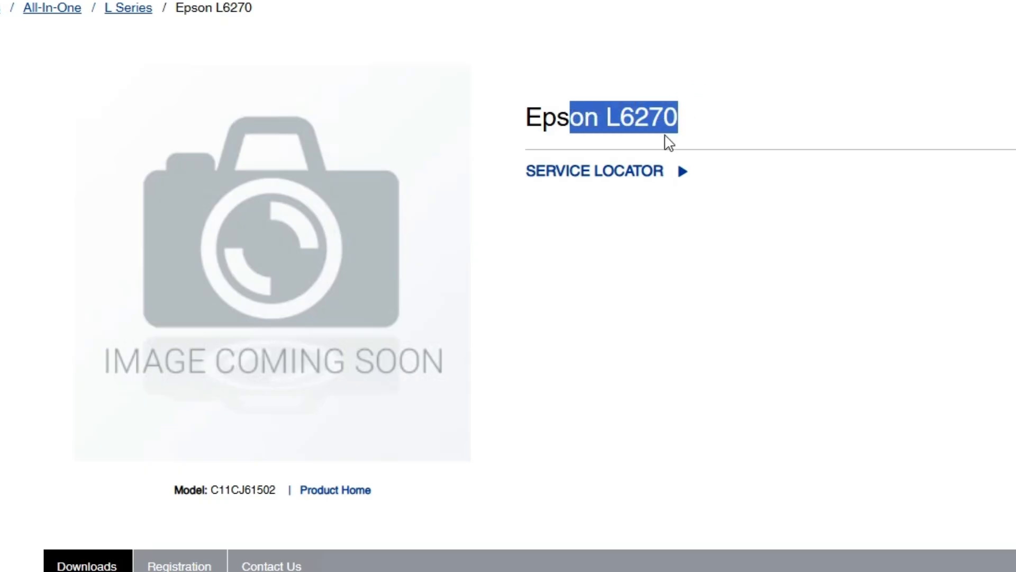
Select Windows 10 64-bit as the operating system for the Epson L6270 downloads.
scroll(659, 274, down, 6)
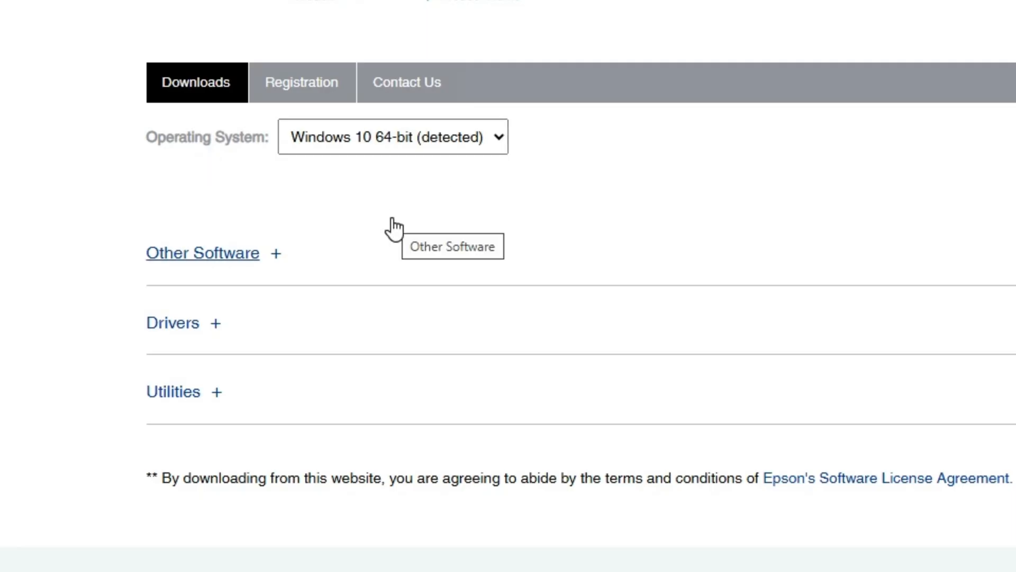
click(442, 142)
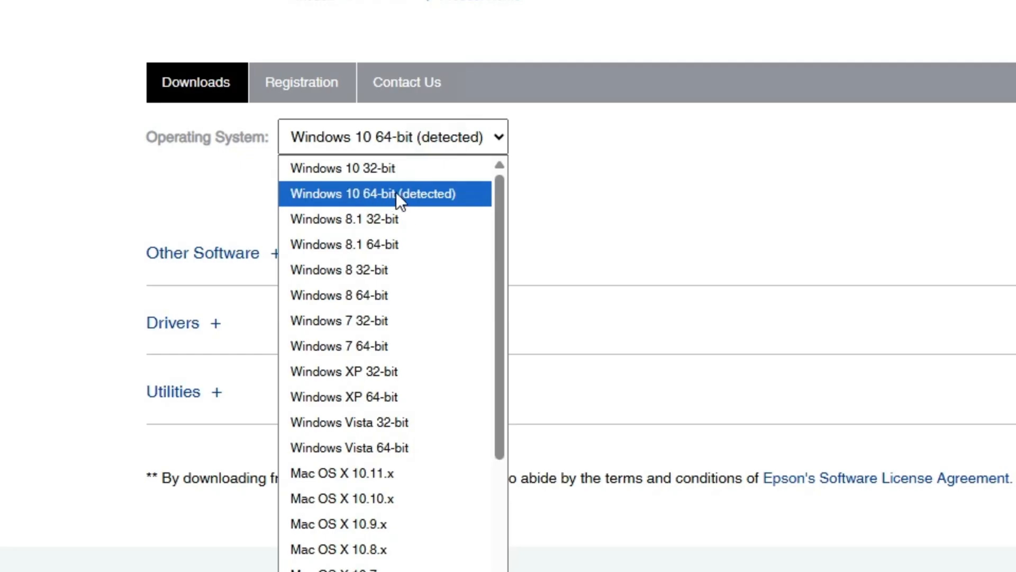
click(365, 193)
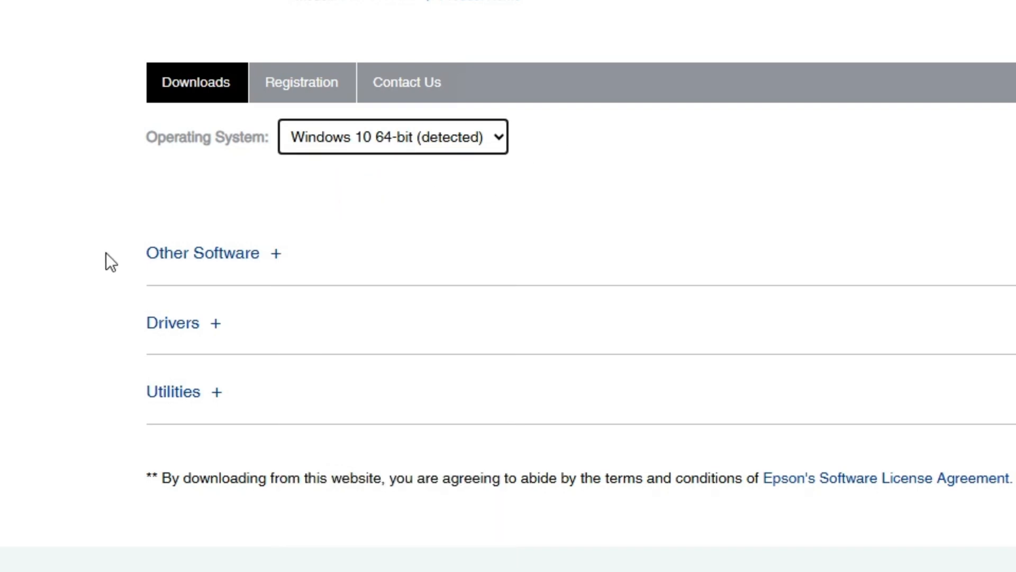
Expand the Drivers section and download the Scanner Driver Ver. 6.7.81.0 installer.
scroll(106, 252, down, 2)
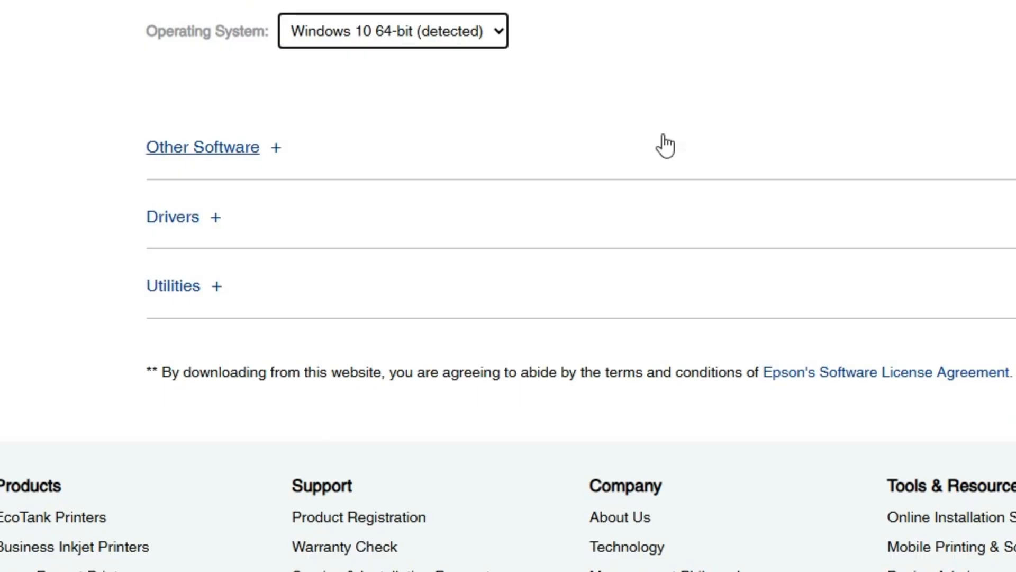
scroll(292, 253, down, 2)
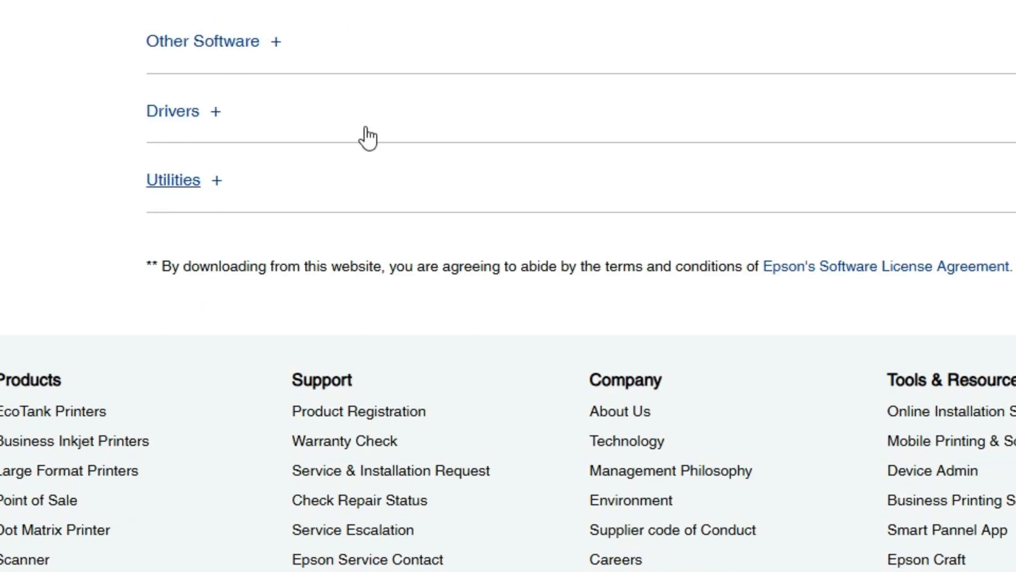
click(217, 112)
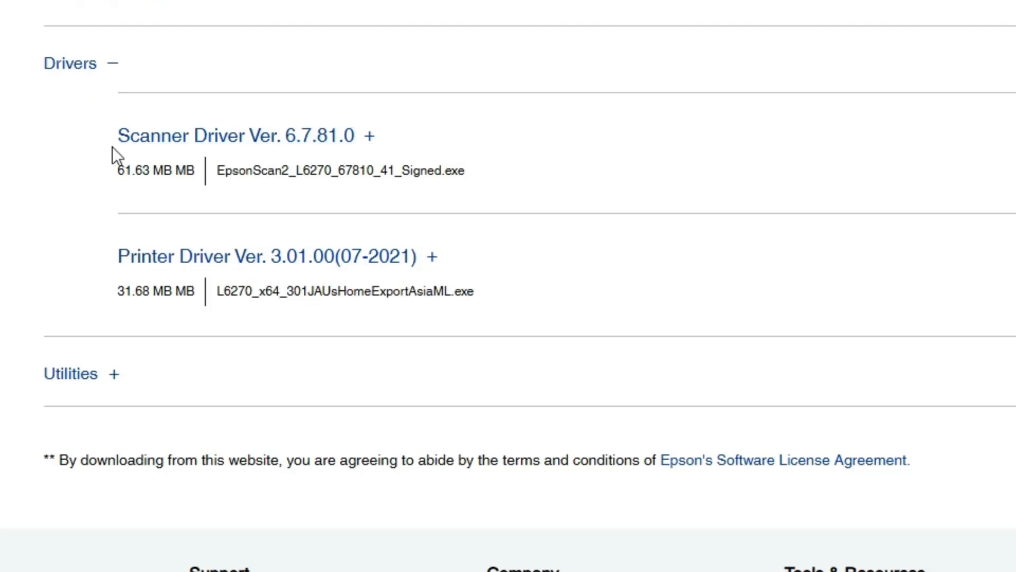
click(691, 146)
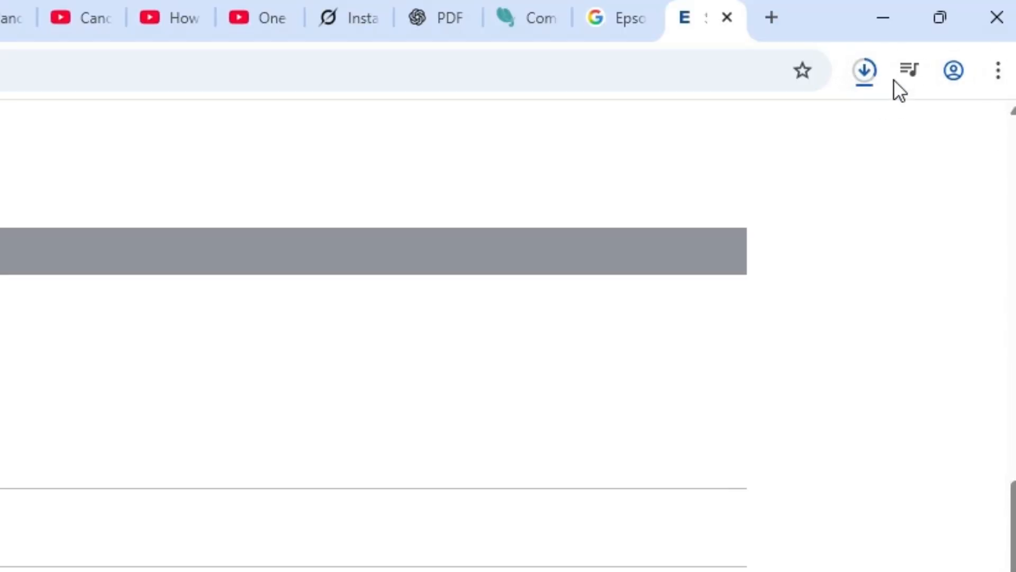
Show the downloaded EpsonScan2_L6270_67810_41_Signed file in its folder, move it to the desktop and close the folder window.
click(864, 72)
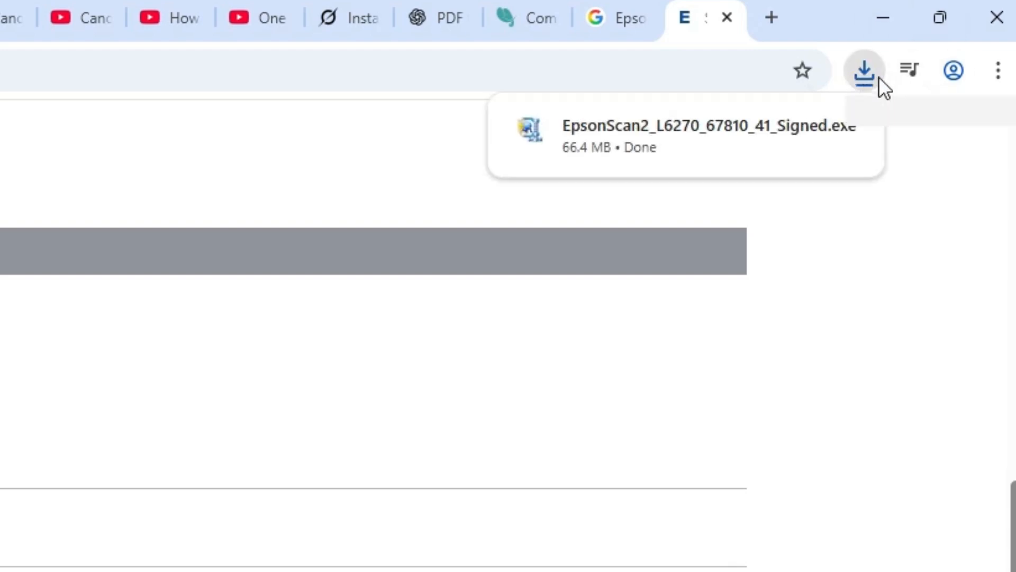
click(800, 127)
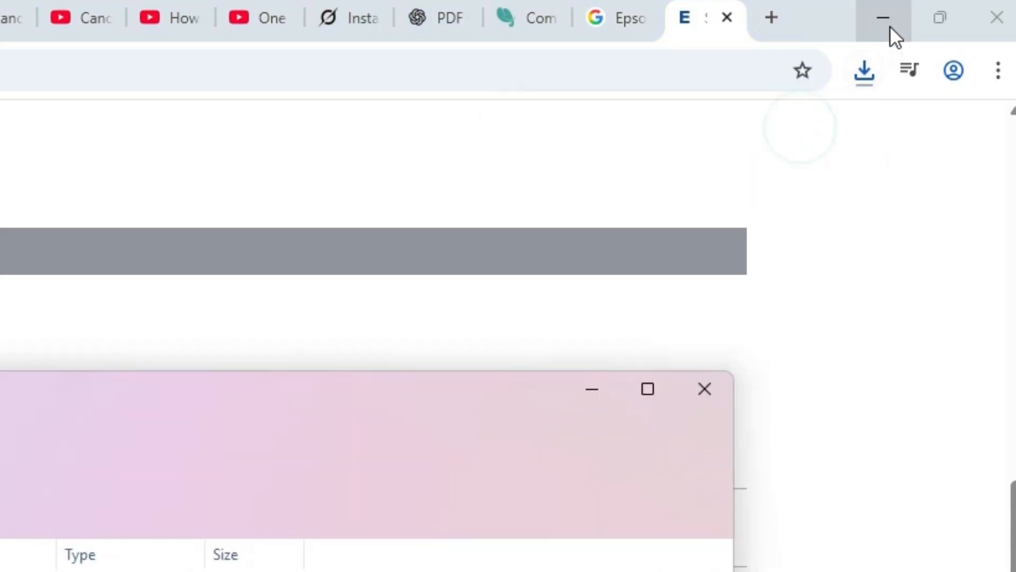
click(890, 26)
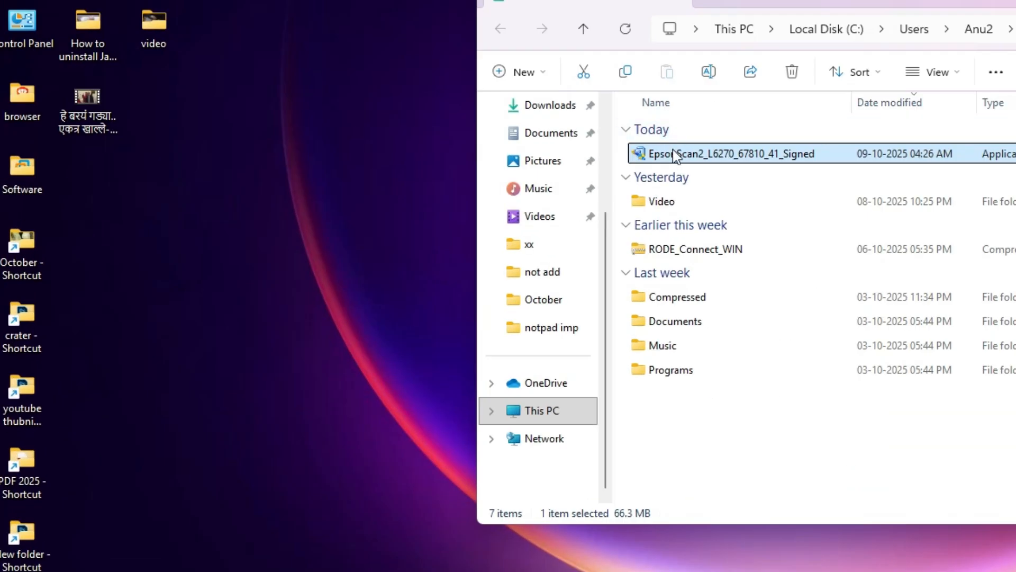
drag(675, 154, 312, 151)
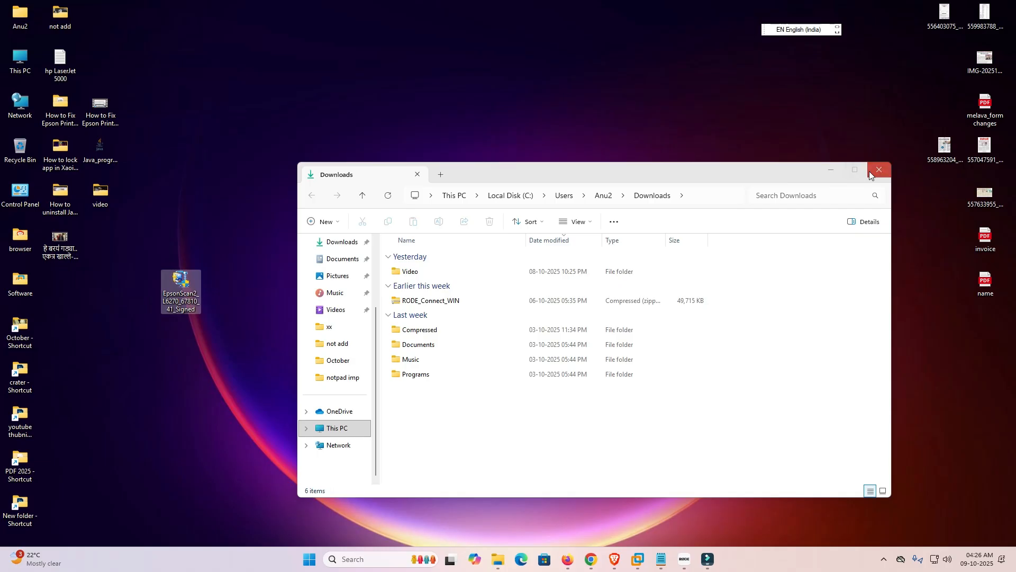
click(871, 175)
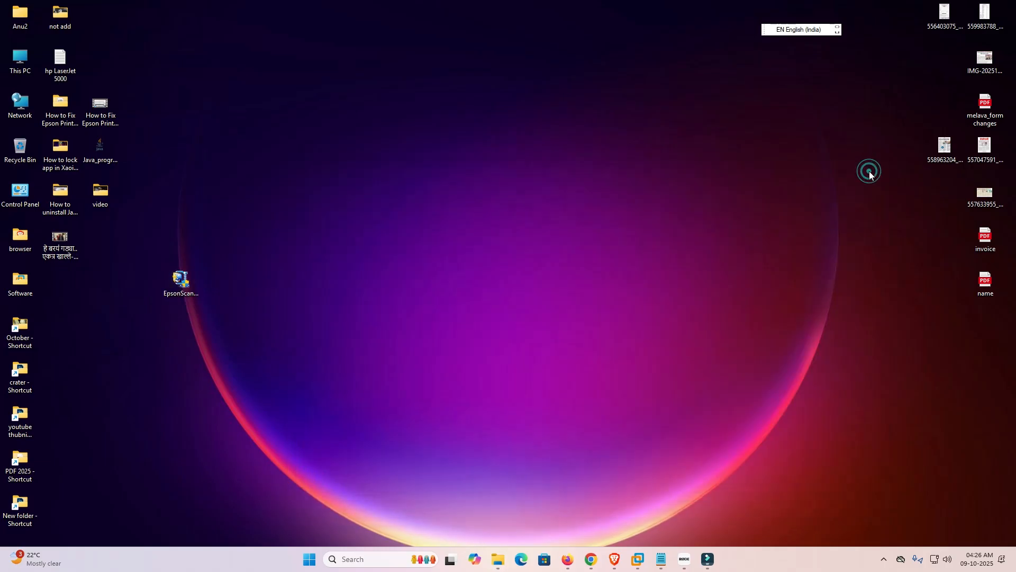
Return to Chrome and download the printer driver L6270_64bit_v38000.exe, agreeing to the Software License Agreement.
click(591, 559)
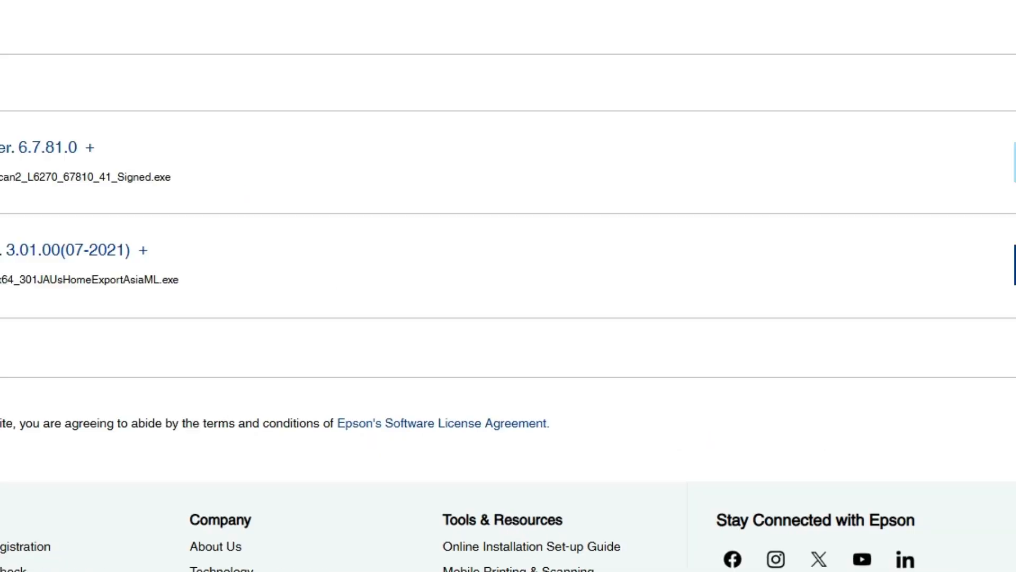
click(738, 249)
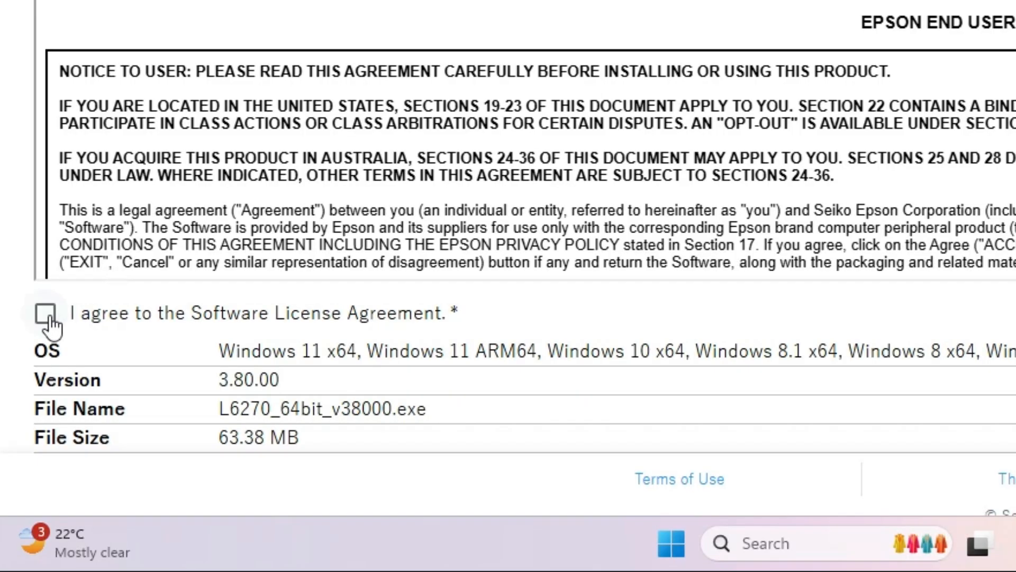
click(46, 315)
click(557, 401)
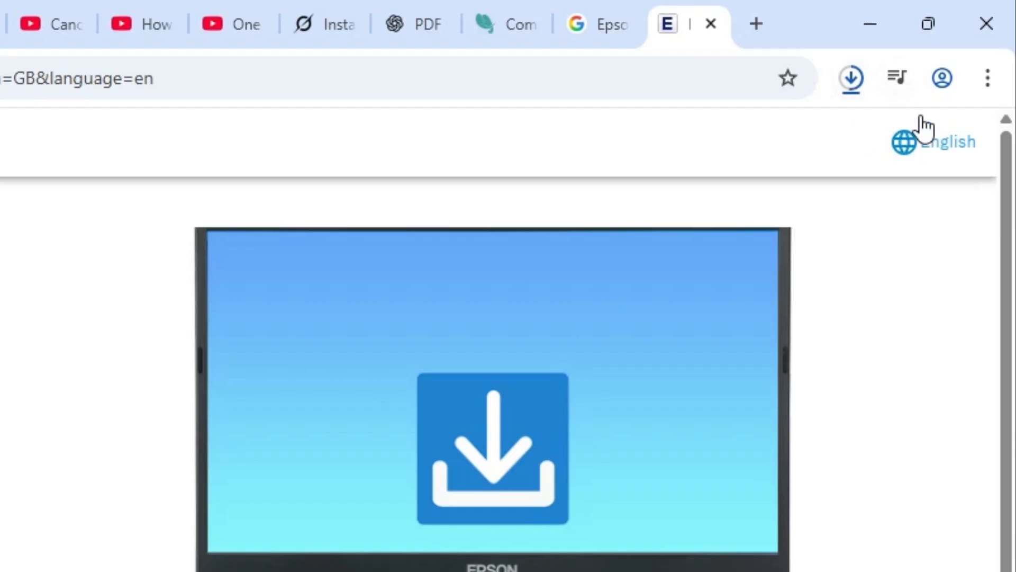
Show the downloaded L6270_64bit_v38000 file in its folder, move it to the desktop and close the folder window.
click(859, 84)
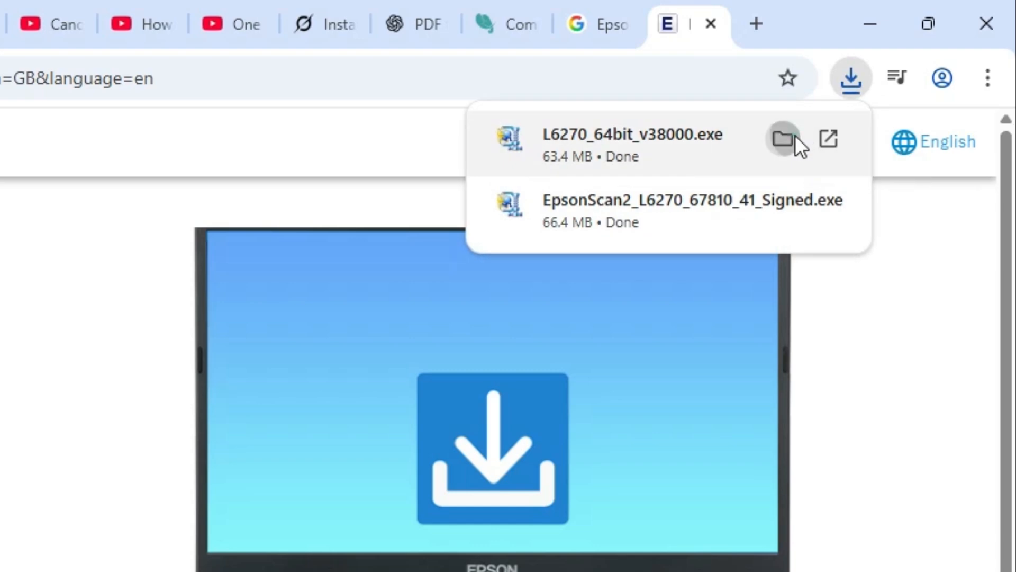
click(795, 136)
click(882, 23)
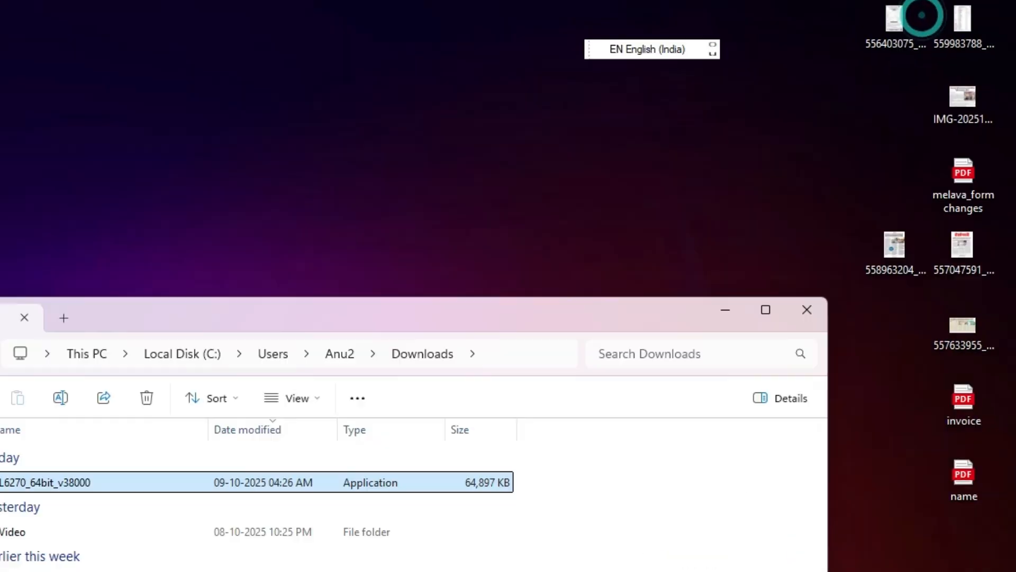
drag(22, 492, 0, 571)
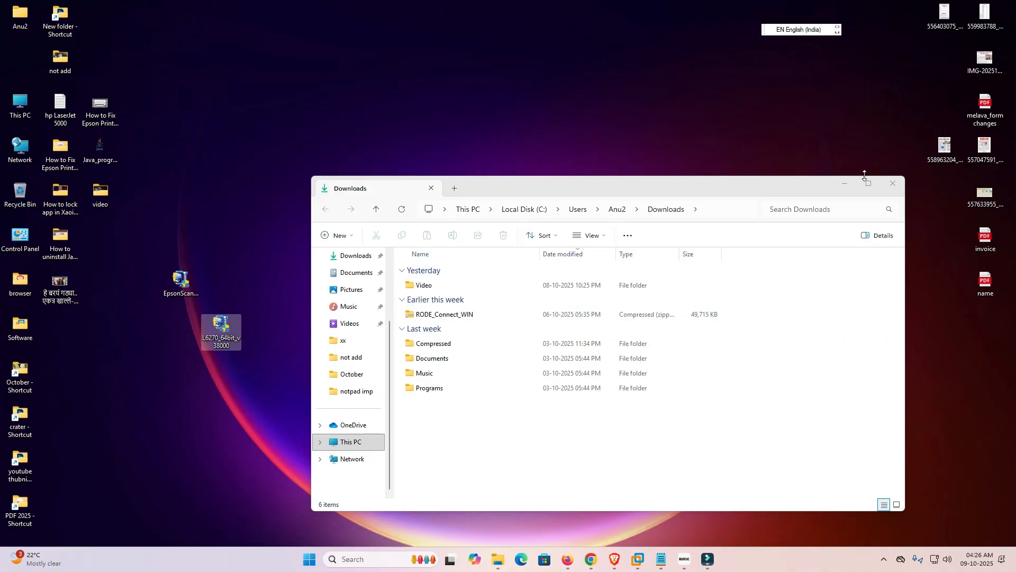
click(887, 183)
Arrange the EpsonScan2 and L6270_64bit_v38000 installers in one column on the desktop, with the scanner installer above.
drag(221, 324, 144, 370)
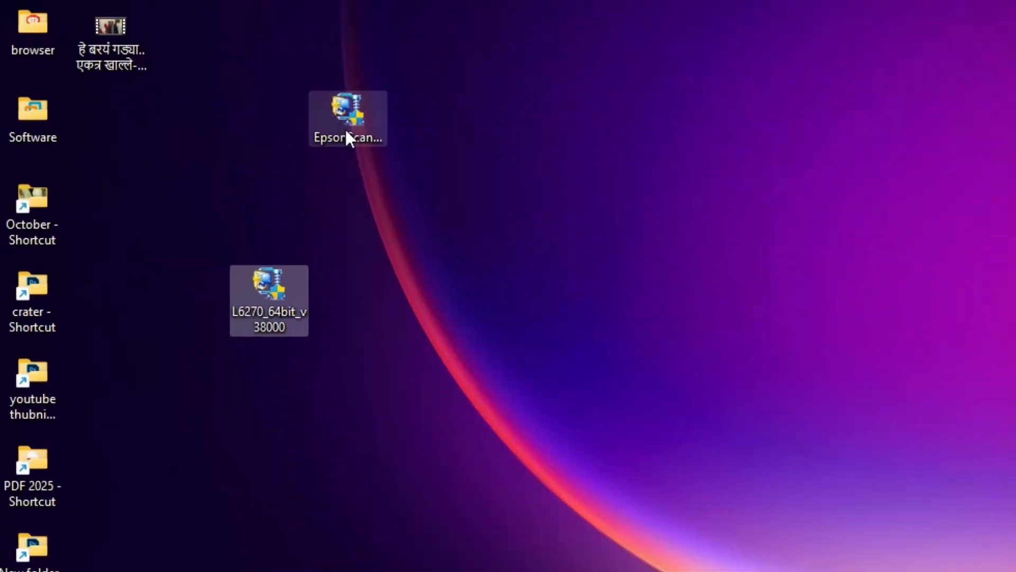
drag(344, 128, 286, 147)
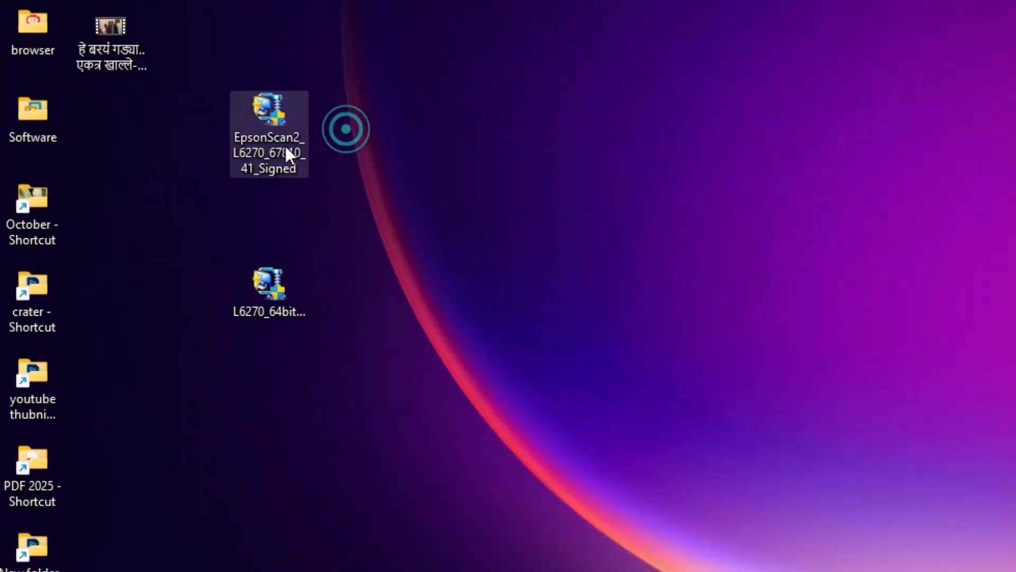
drag(264, 284, 258, 258)
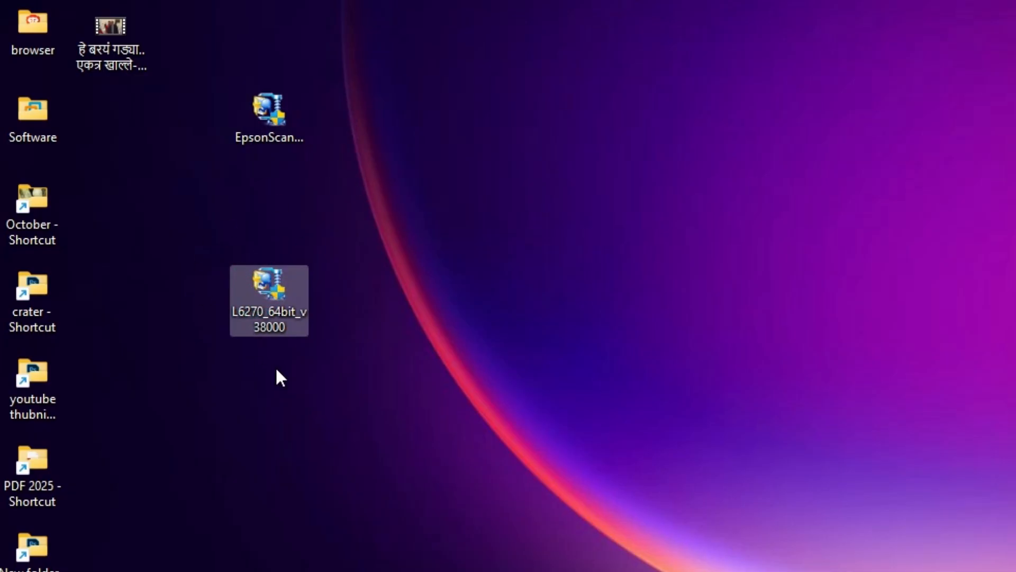
Extract the L6270_64bit_v38000 installer with WinRAR into a folder of the same name on the desktop.
right_click(274, 313)
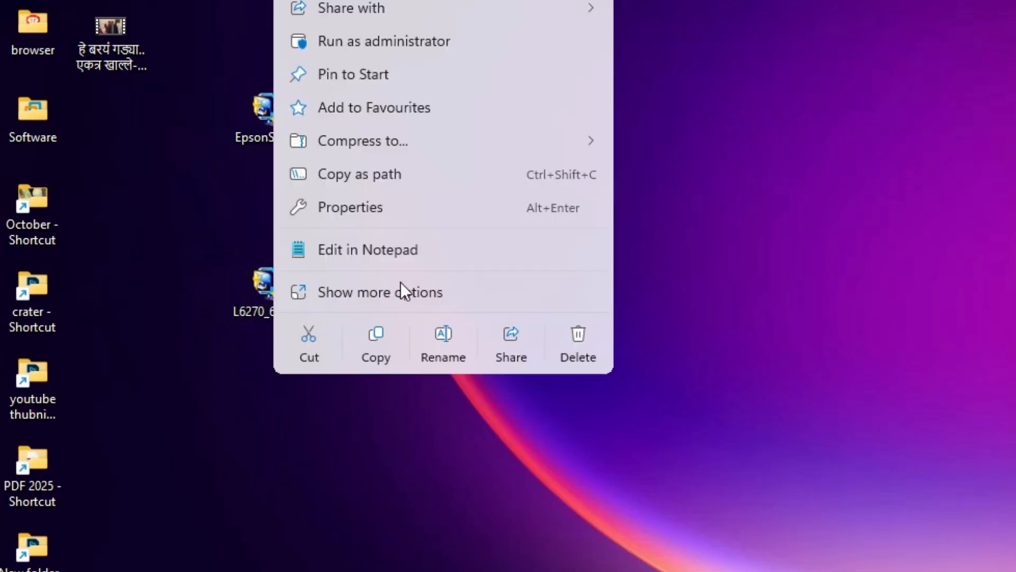
click(400, 292)
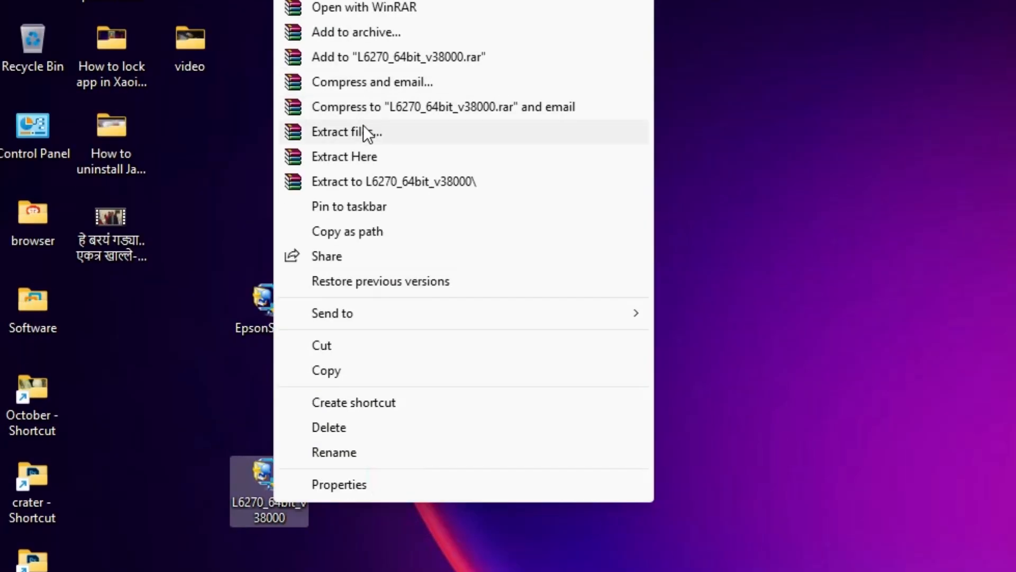
click(367, 133)
click(554, 489)
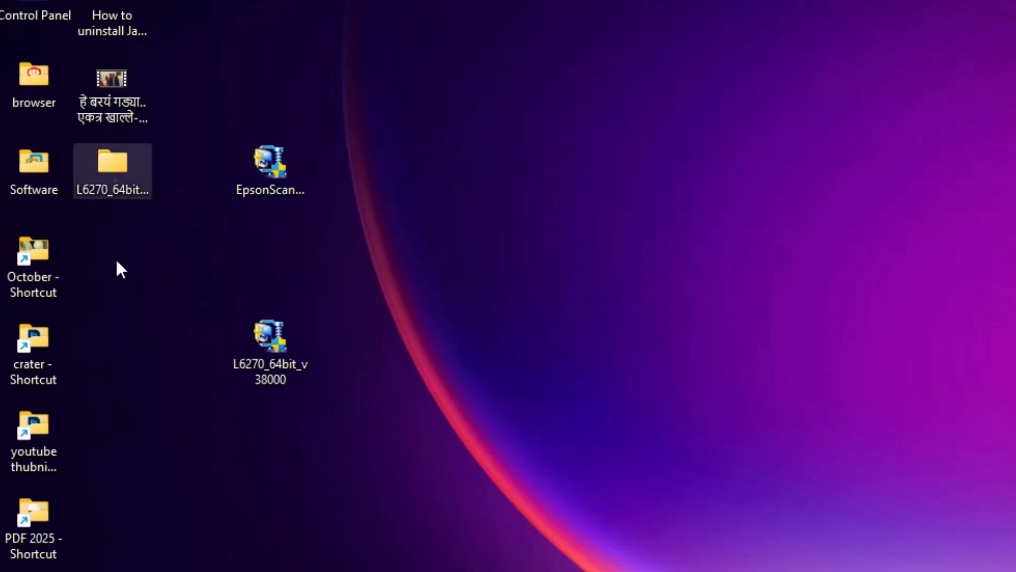
Place the extracted L6270_64bit_v38000 folder beside its installer and open its WINX64 subfolder to view the driver files.
drag(108, 178, 174, 356)
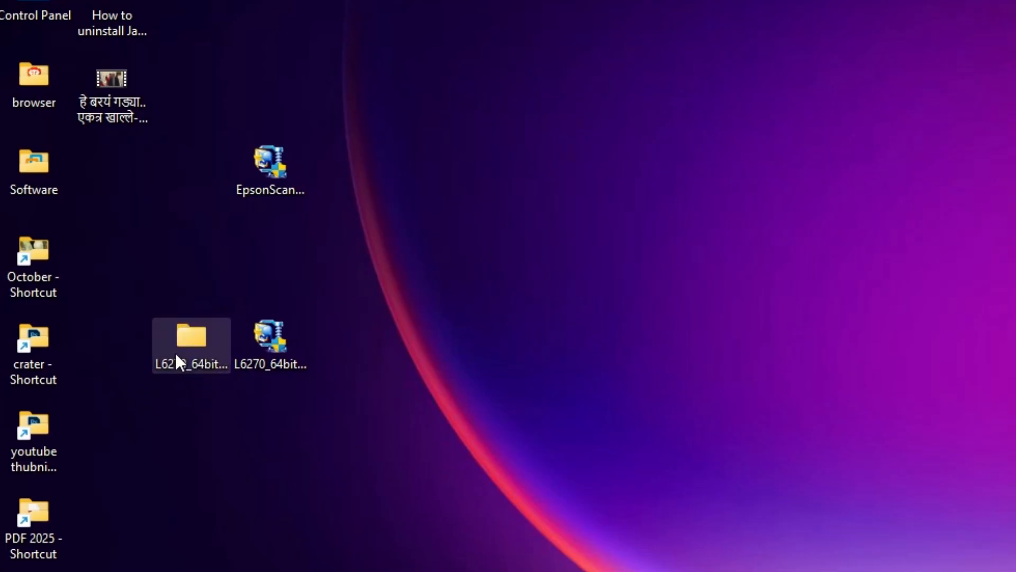
double_click(173, 352)
double_click(987, 170)
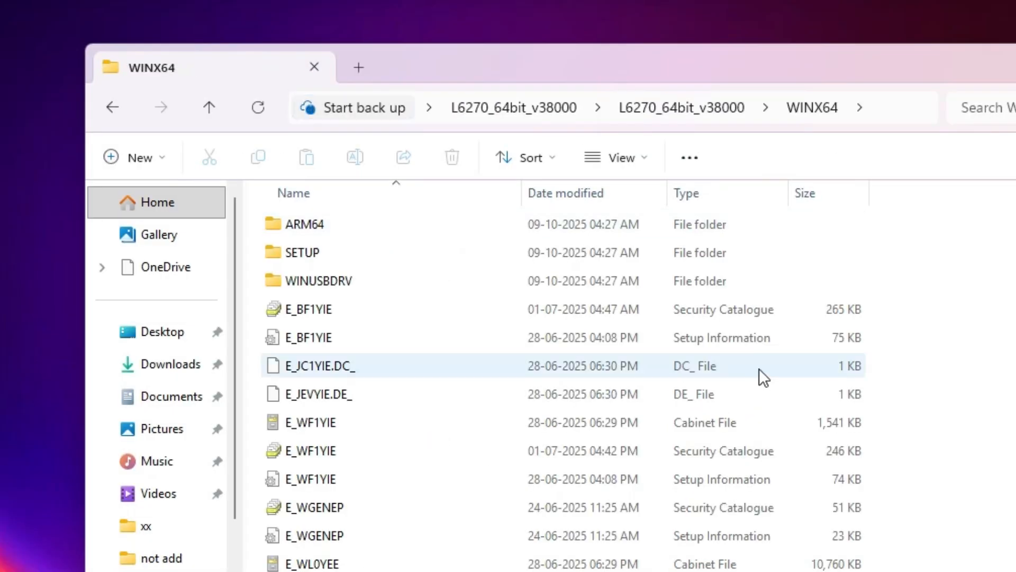
scroll(547, 424, down, 2)
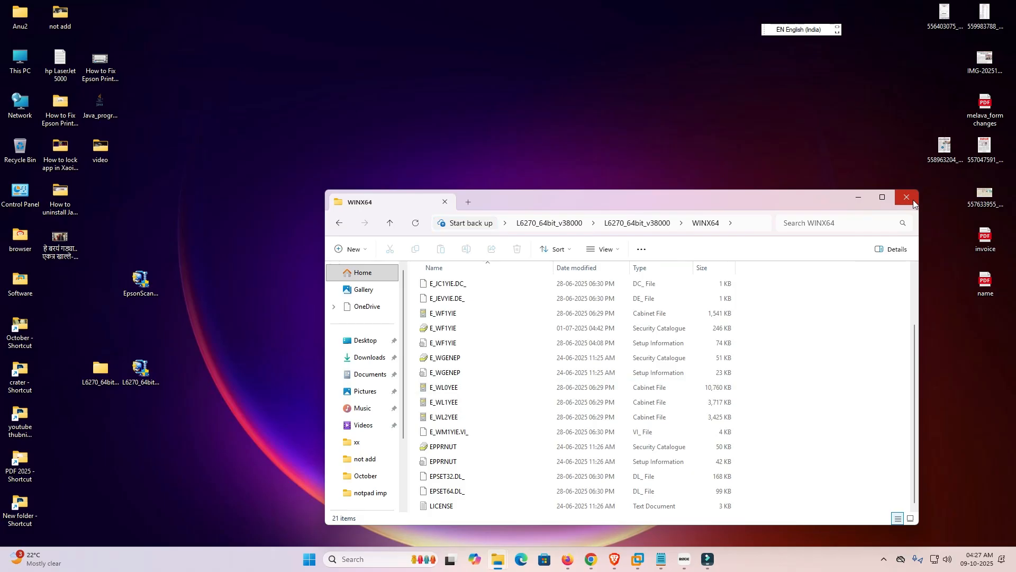
Close the driver folder, start manually adding a new device in the Printers & scanners settings, and close the settings window.
click(906, 198)
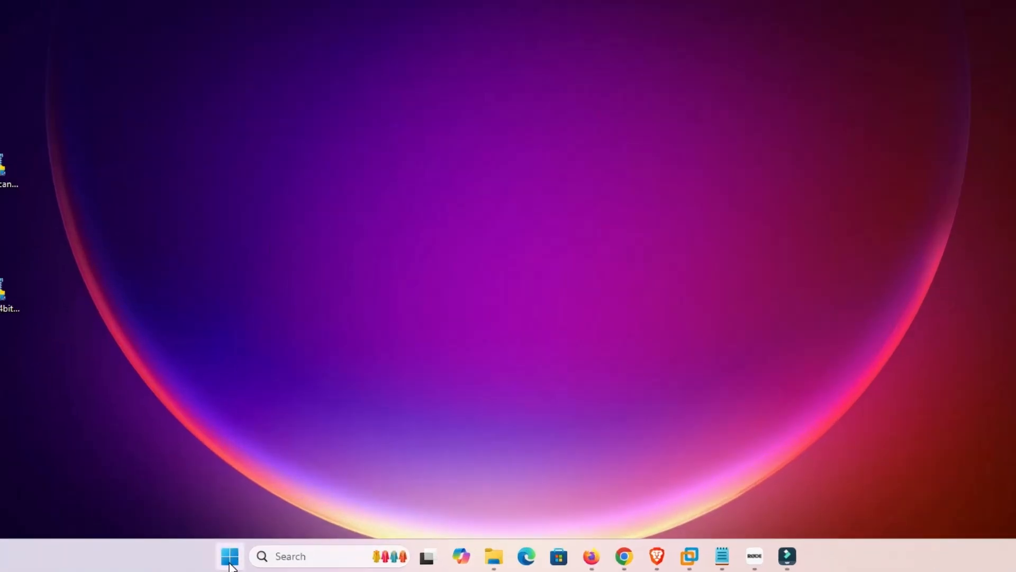
click(230, 555)
text(pr)
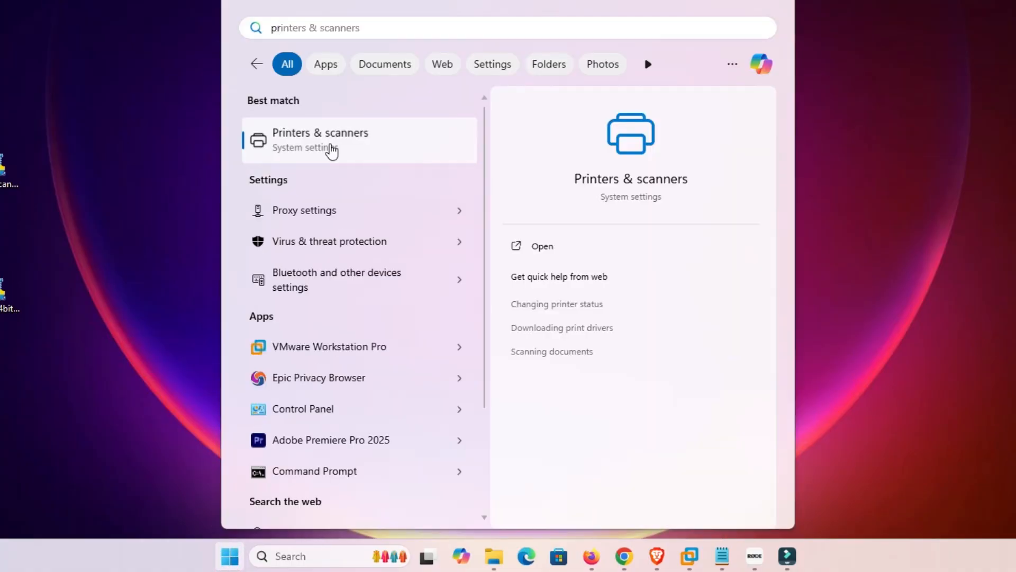
click(329, 144)
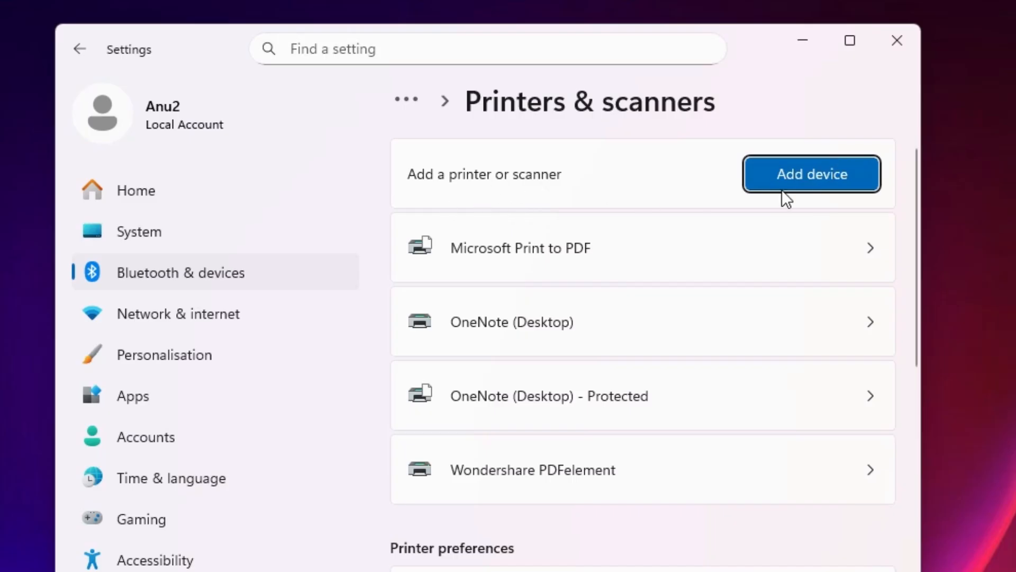
click(842, 176)
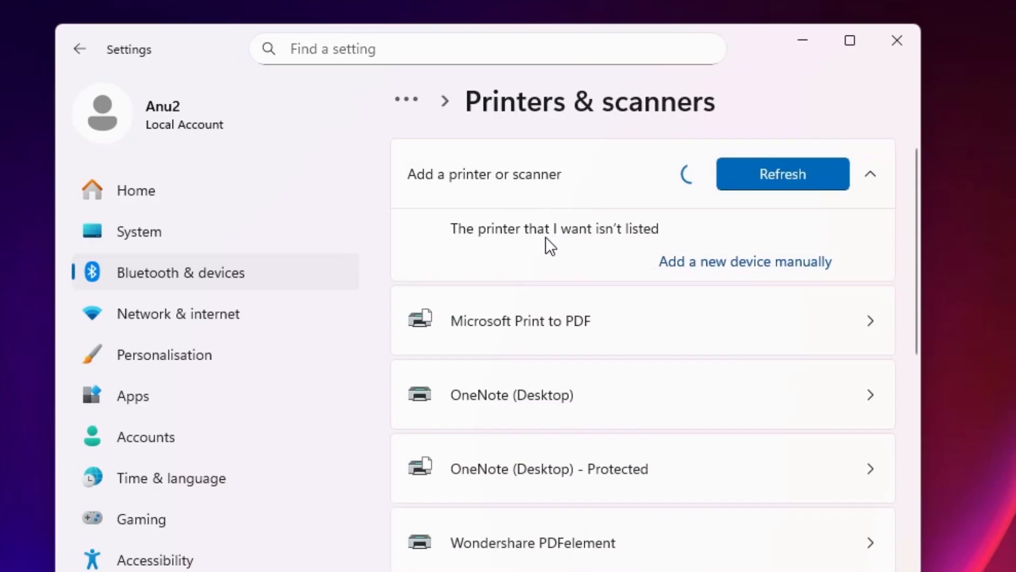
click(727, 268)
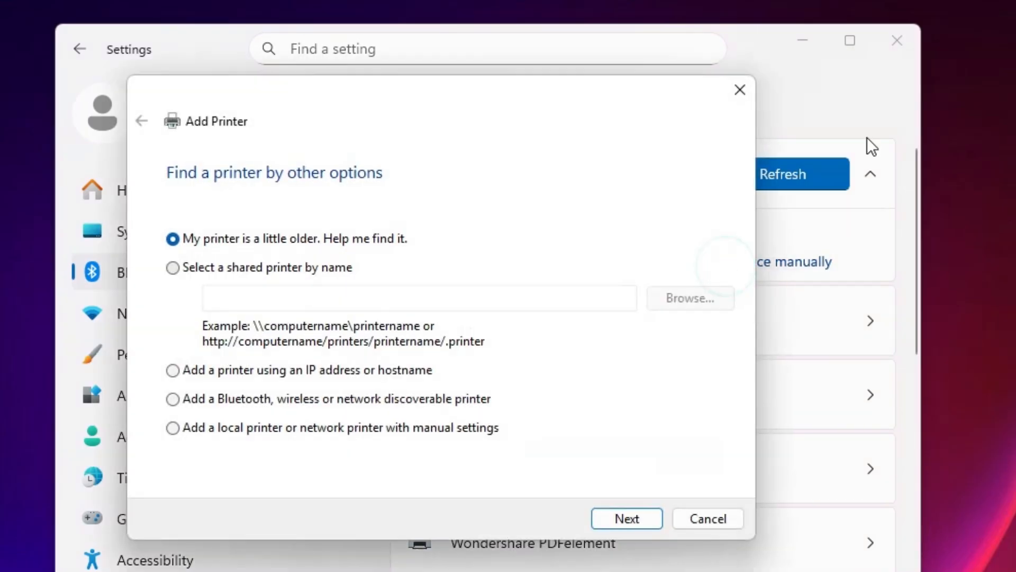
click(909, 32)
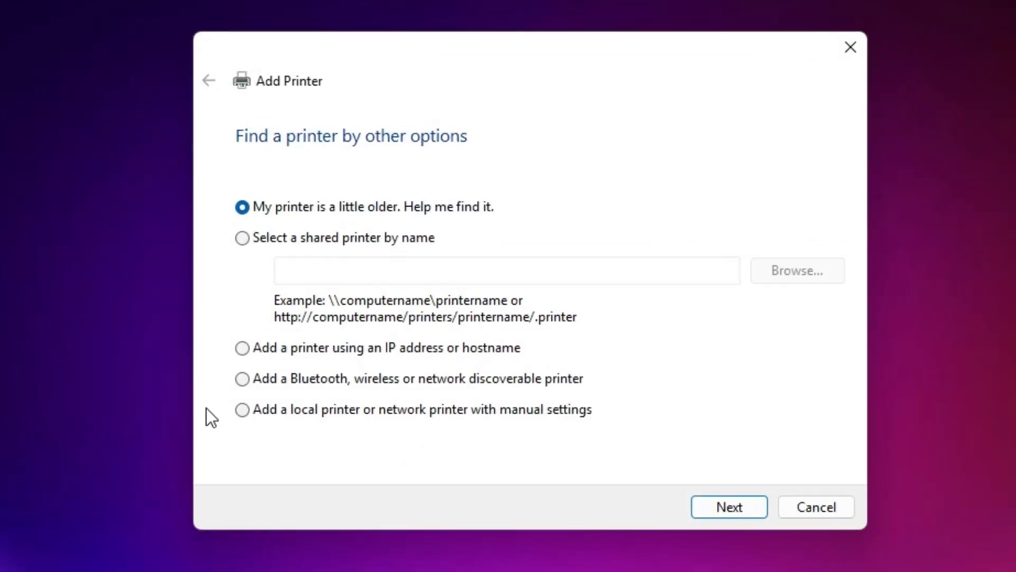
Choose to add a local printer with manual settings on the existing port USB_001 (Local Port).
click(476, 410)
click(731, 509)
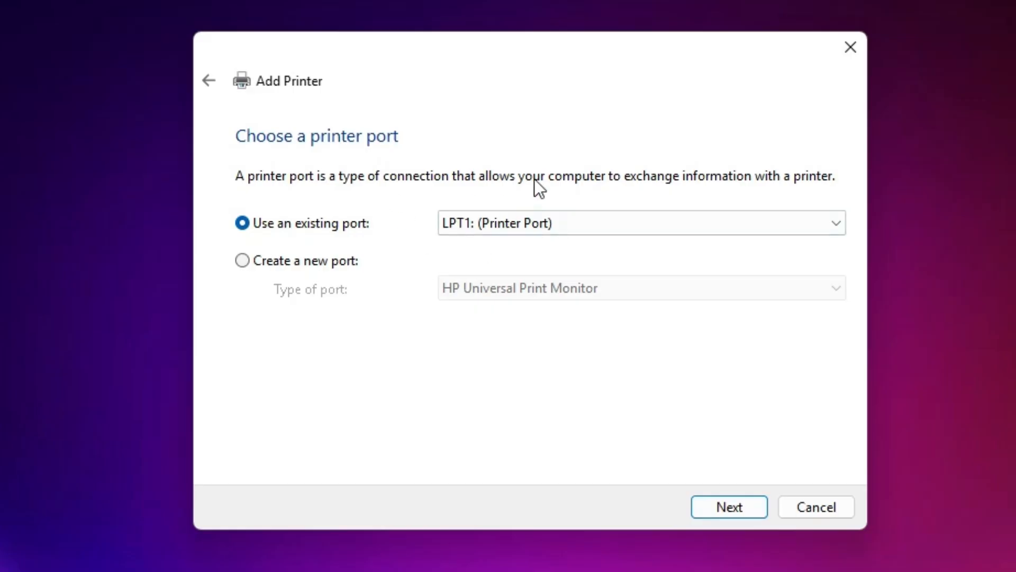
click(529, 233)
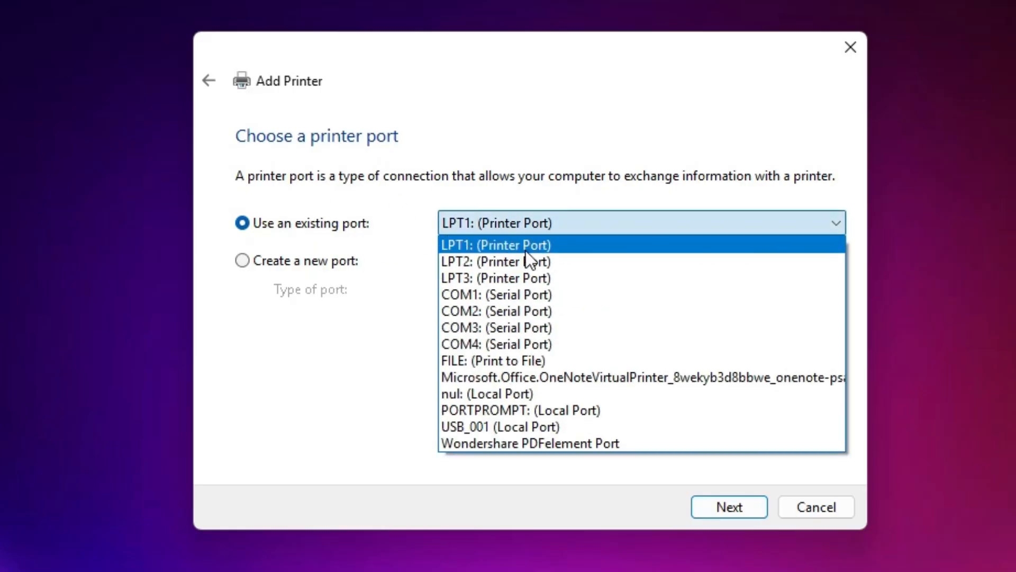
click(555, 433)
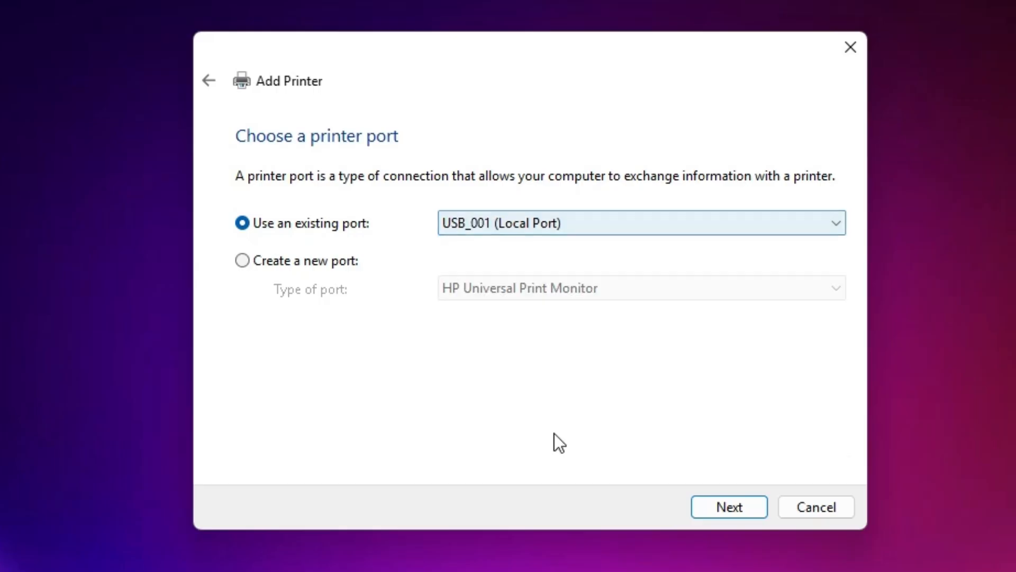
click(752, 504)
Load E_BF1YIE.INF from the WINX64 subfolder of the desktop's L6270_64bit_v38000 folder as the disk driver and select EPSON L6270 Series.
click(809, 422)
click(714, 392)
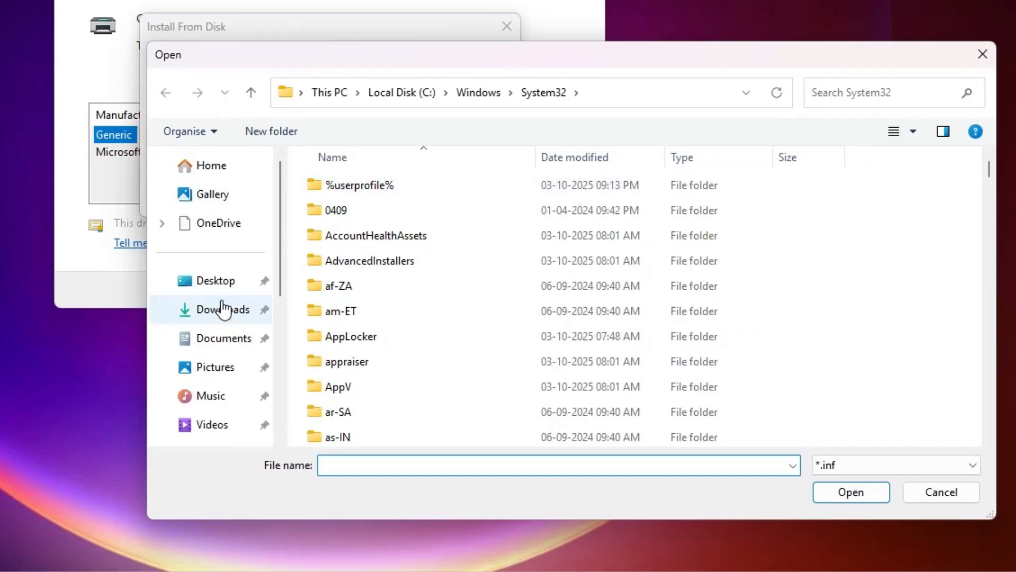
click(193, 279)
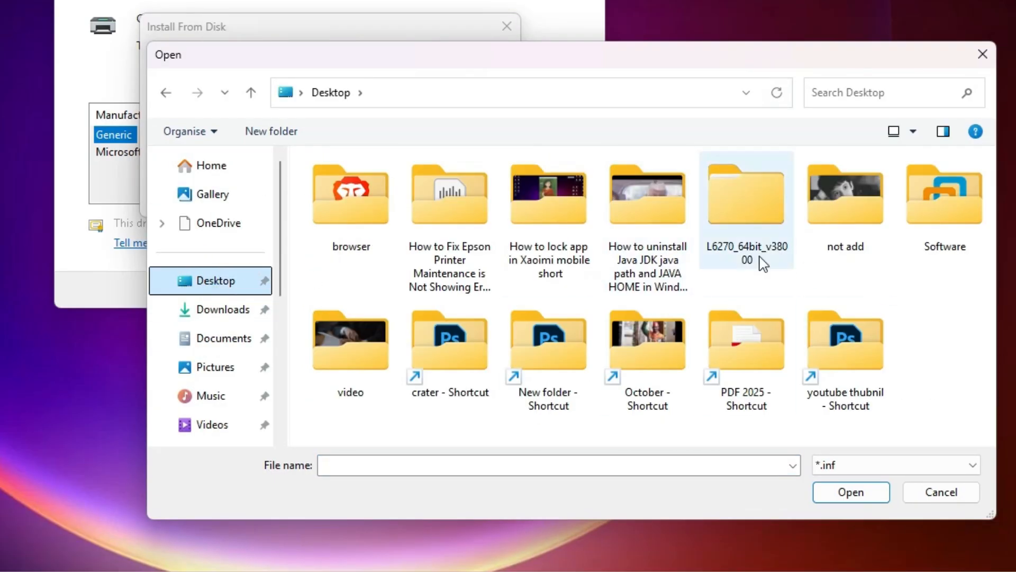
double_click(741, 206)
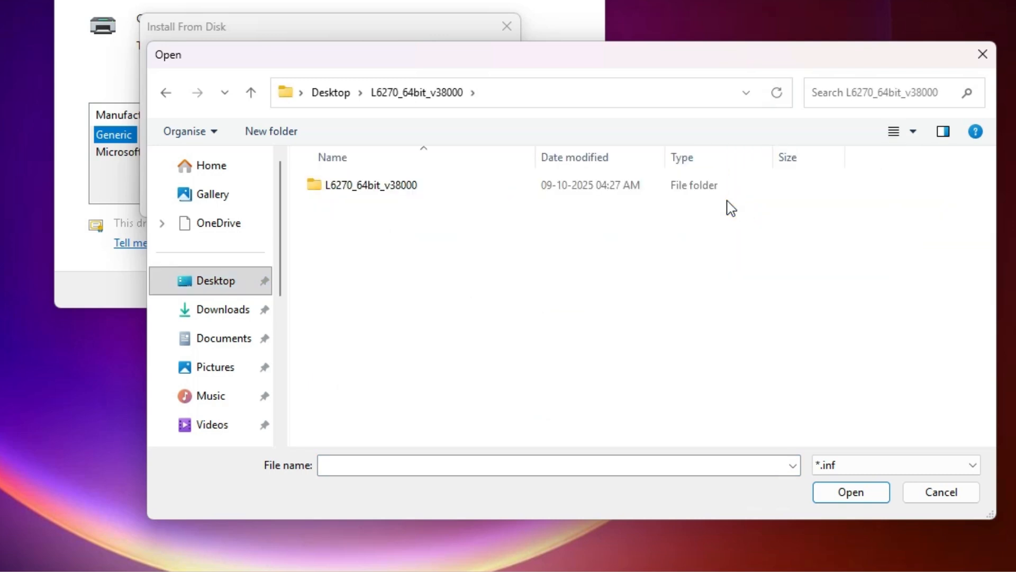
double_click(357, 188)
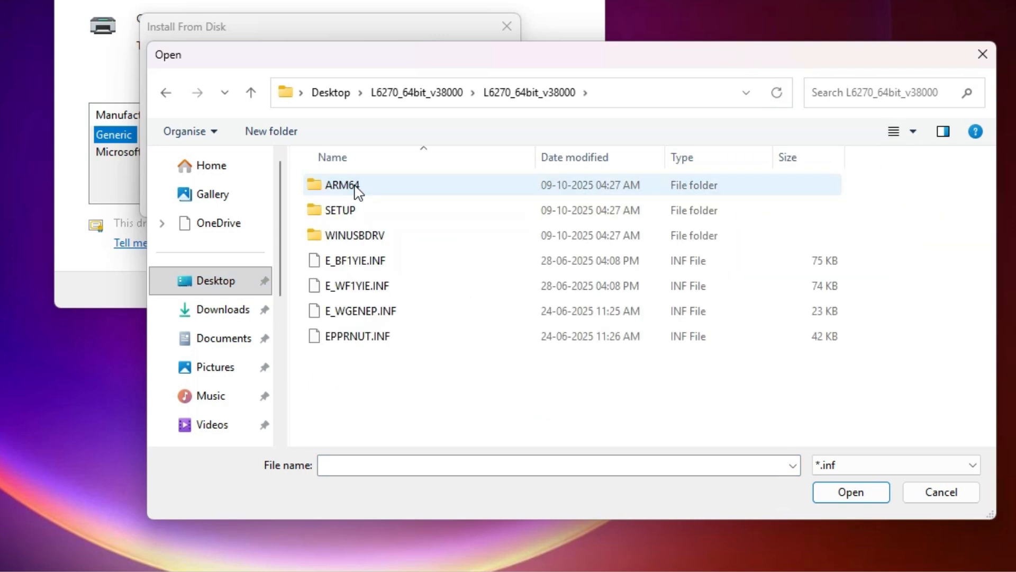
click(352, 262)
click(353, 334)
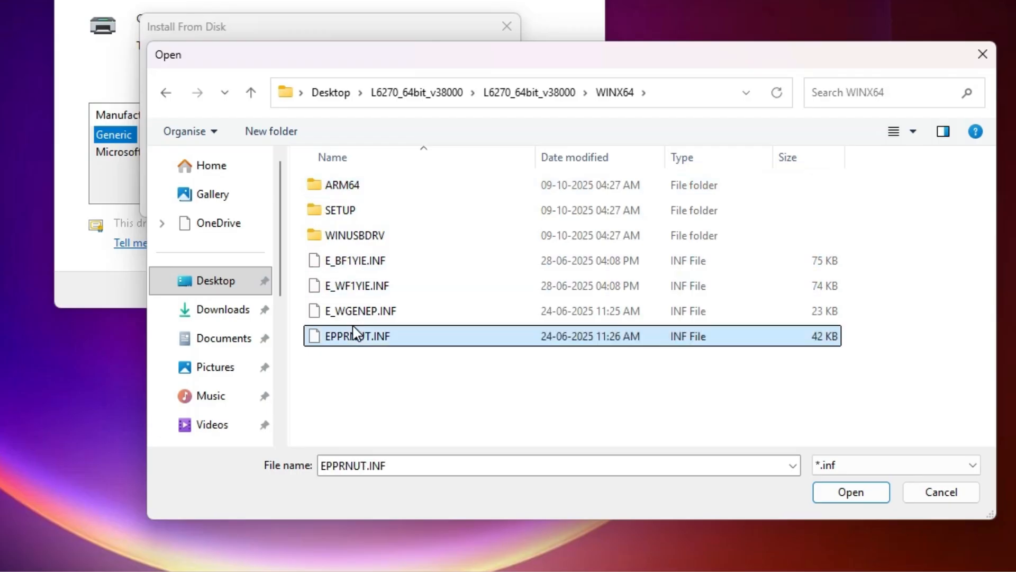
click(350, 265)
click(863, 492)
click(484, 67)
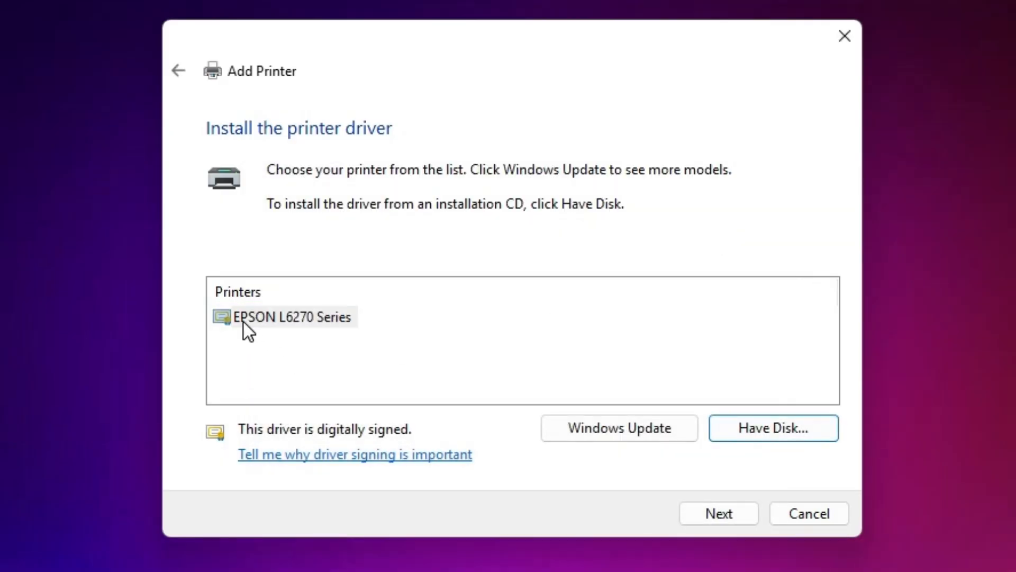
click(309, 323)
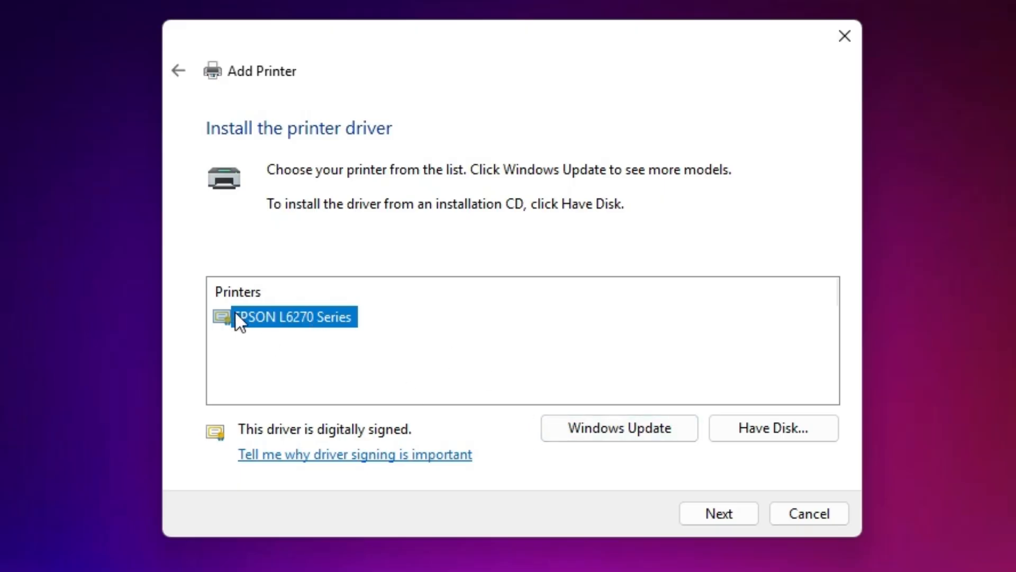
click(745, 516)
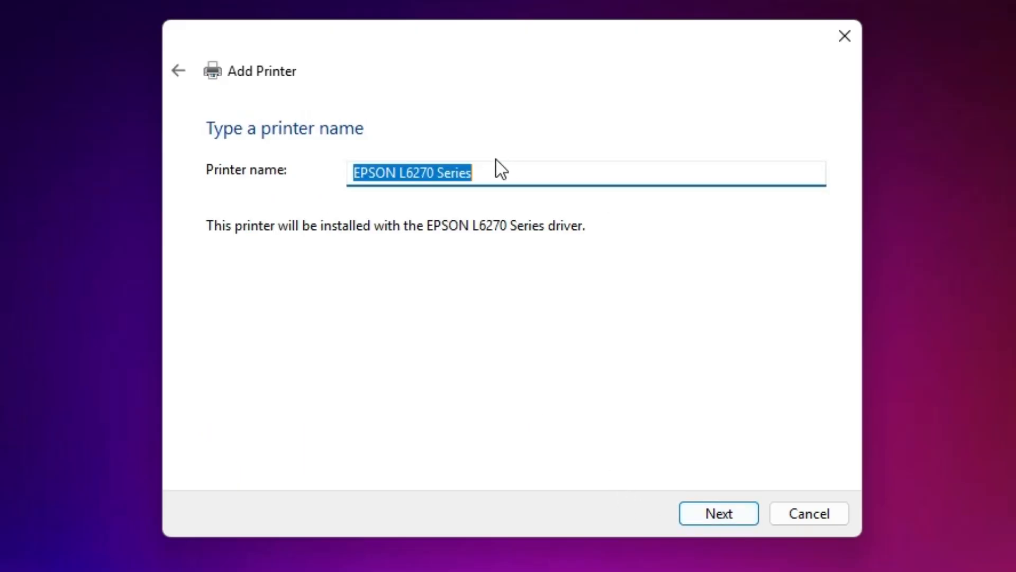
Name the printer EPSON L6270, leave it unshared and finish adding it.
click(440, 173)
drag(440, 174, 589, 173)
key(BackSpace)
key(BackSpace)
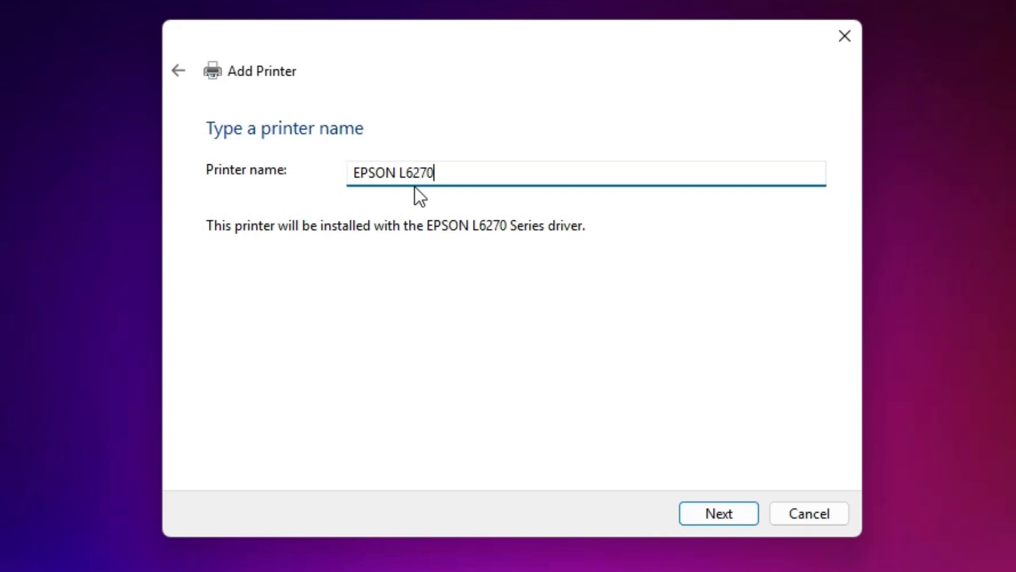
click(734, 514)
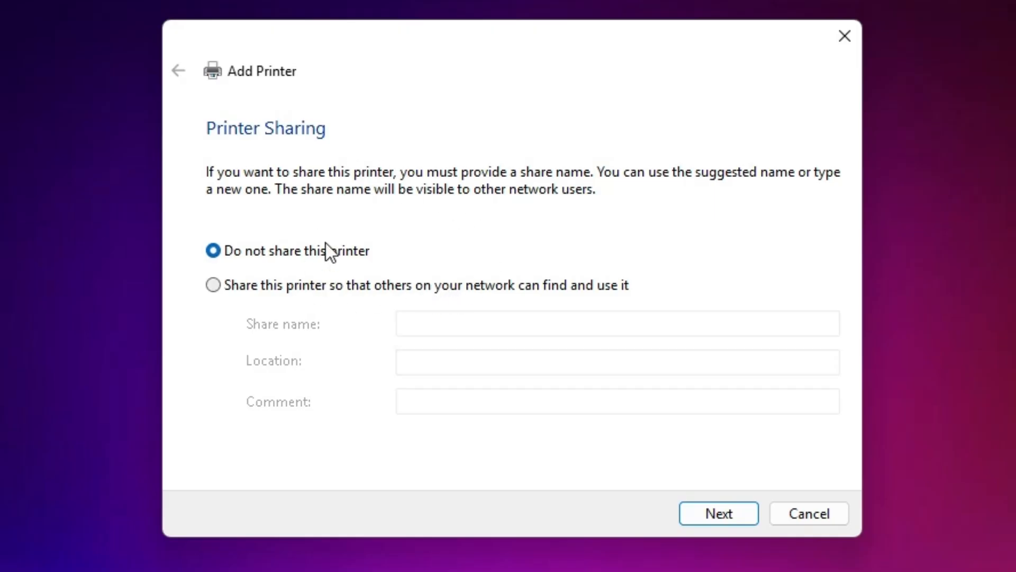
click(681, 512)
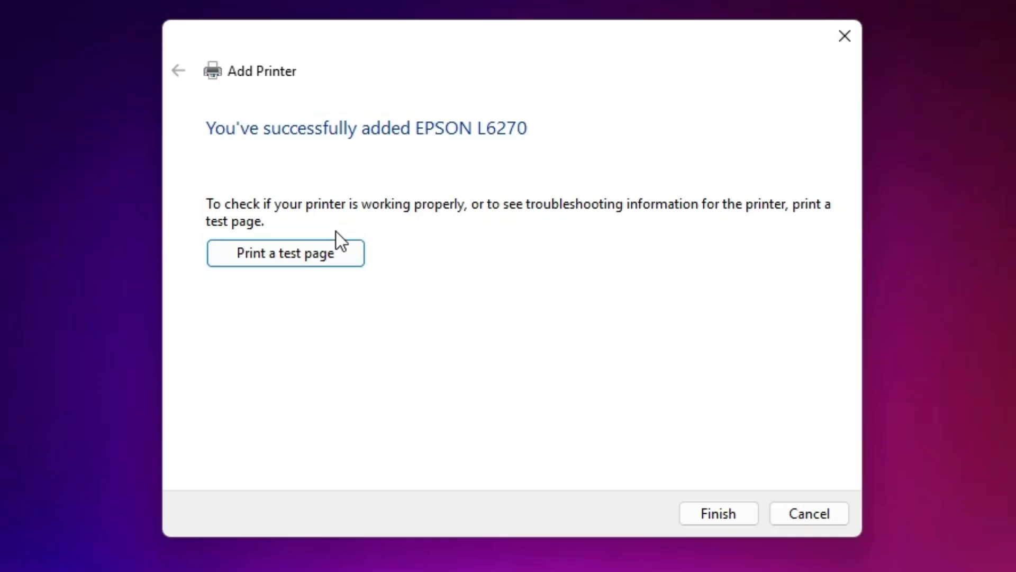
click(720, 512)
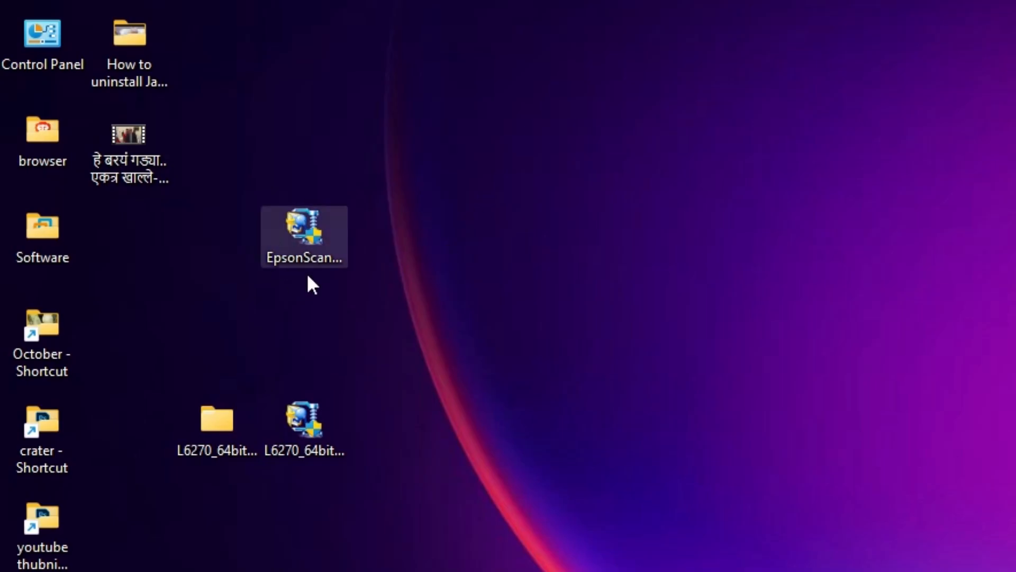
Run the EpsonScan2 installer as administrator, accept the license agreement and complete the Epson Scan 2 installation.
right_click(297, 233)
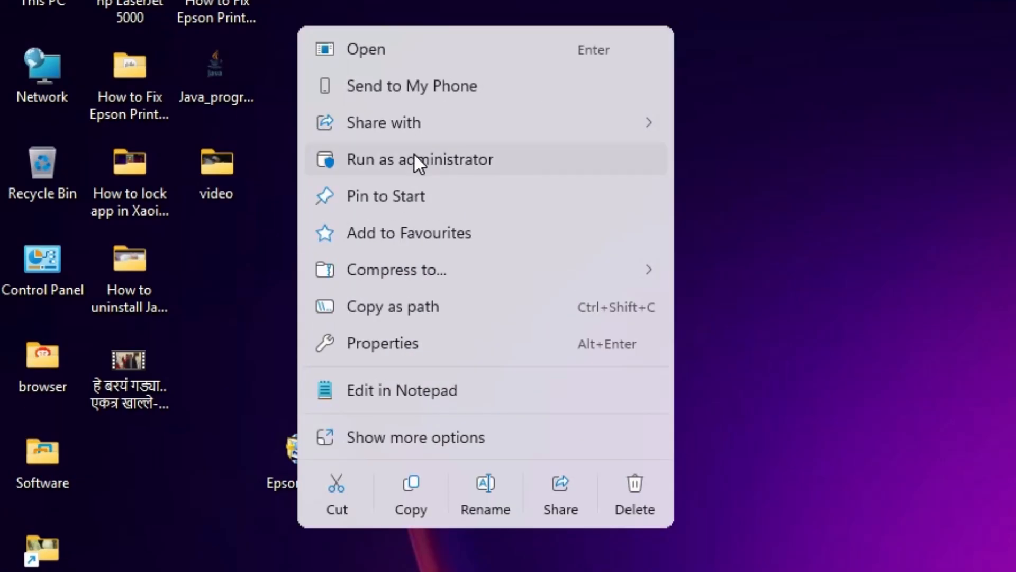
click(415, 159)
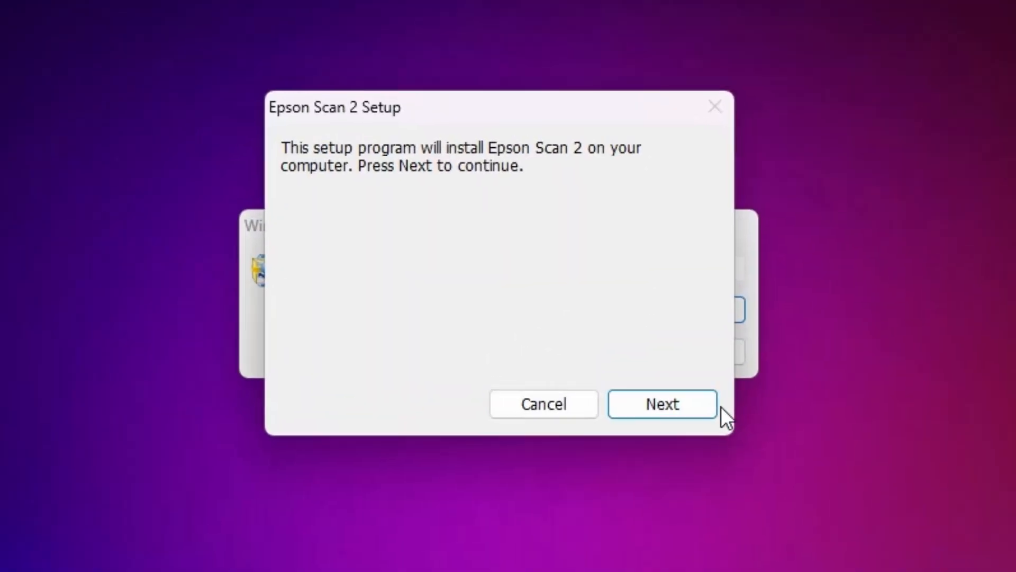
click(709, 412)
click(395, 414)
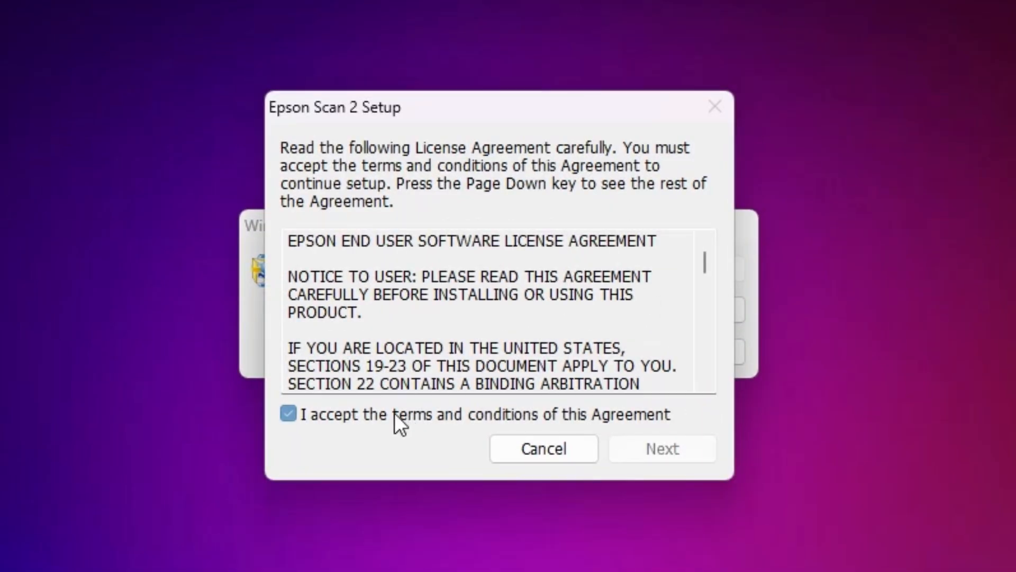
click(654, 447)
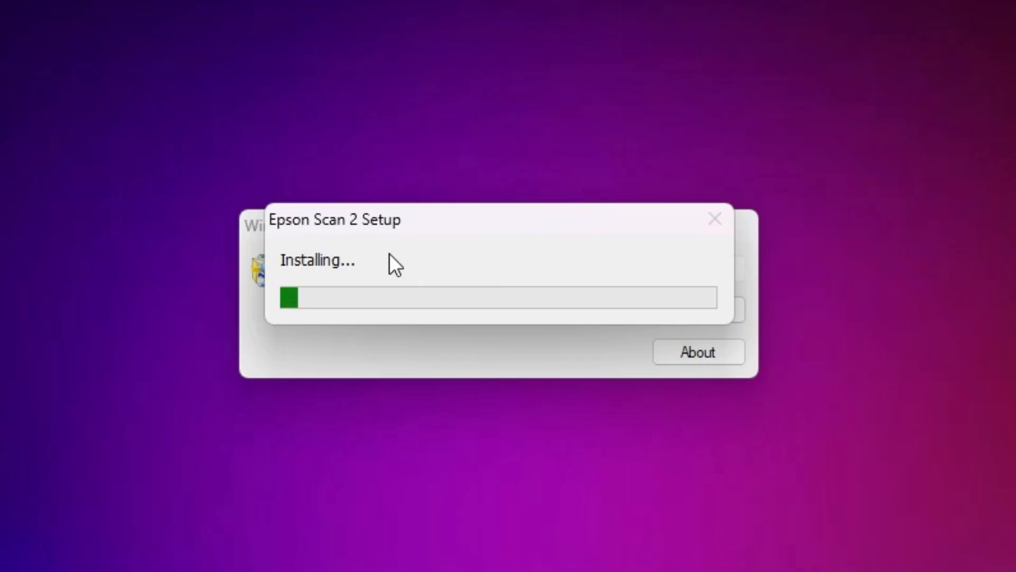
click(664, 412)
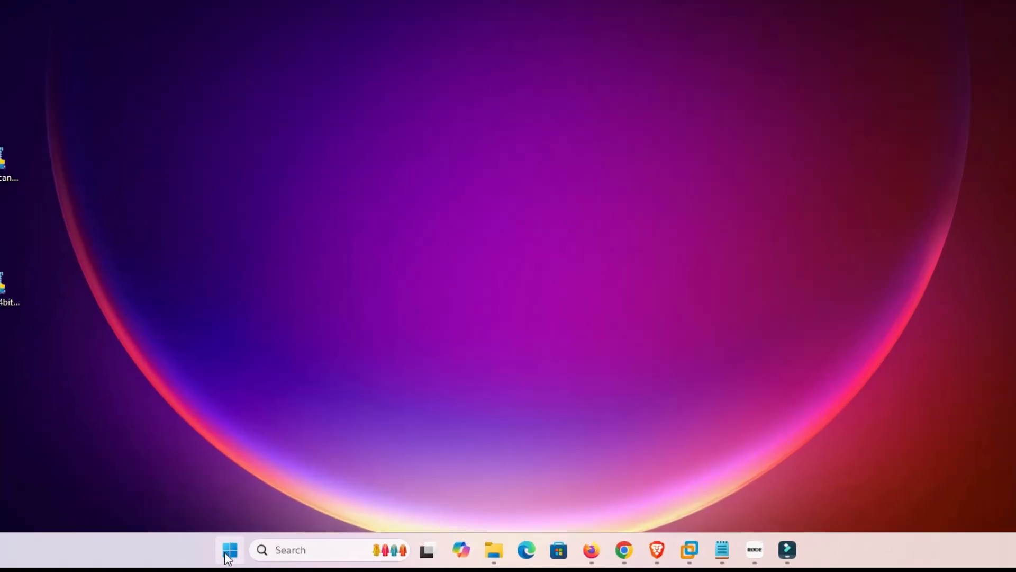
Check the Printers & scanners settings for the EPSON L6270 printer and close the settings window.
click(309, 559)
click(309, 558)
click(228, 556)
text(pr)
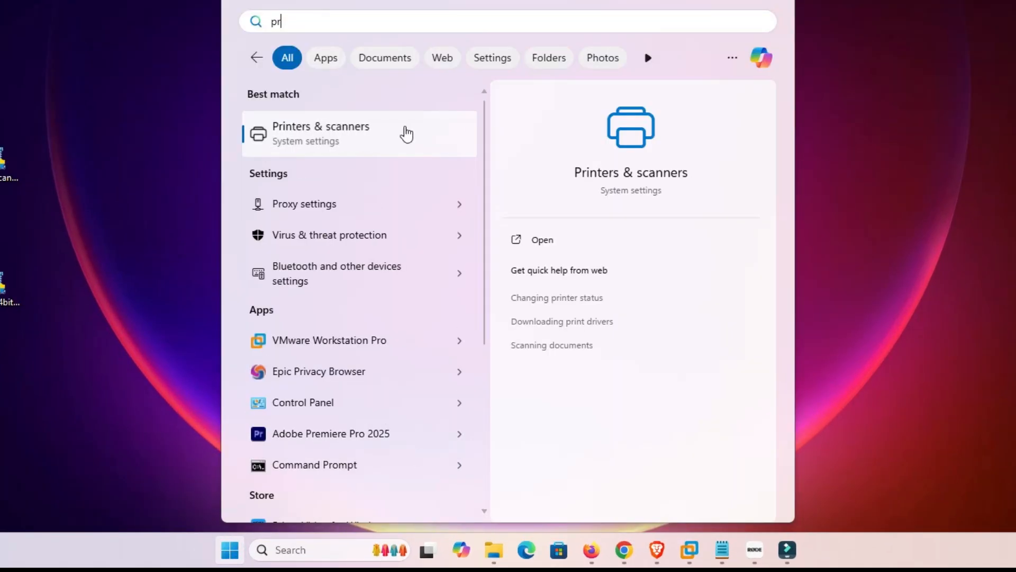
click(407, 133)
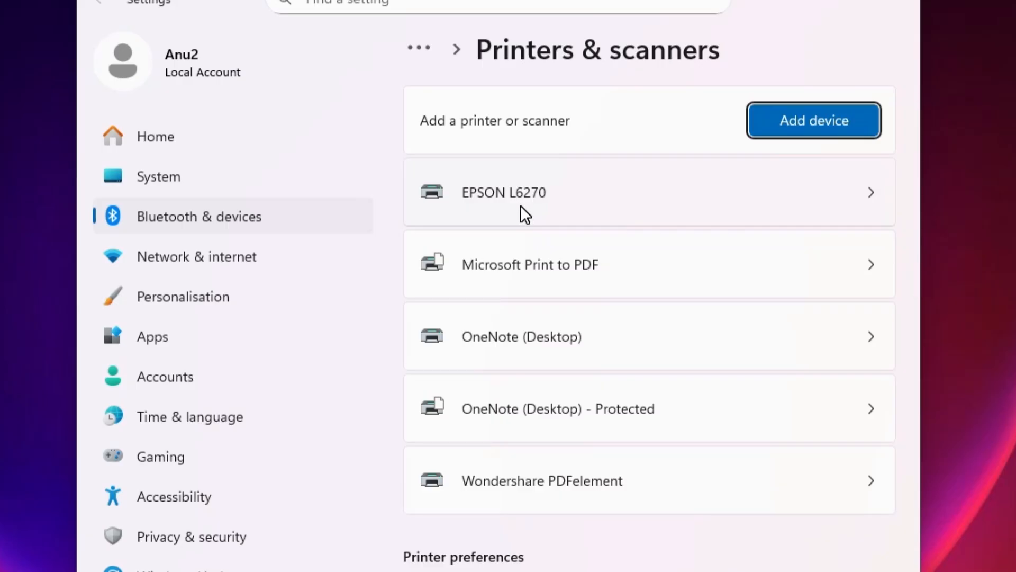
click(899, 2)
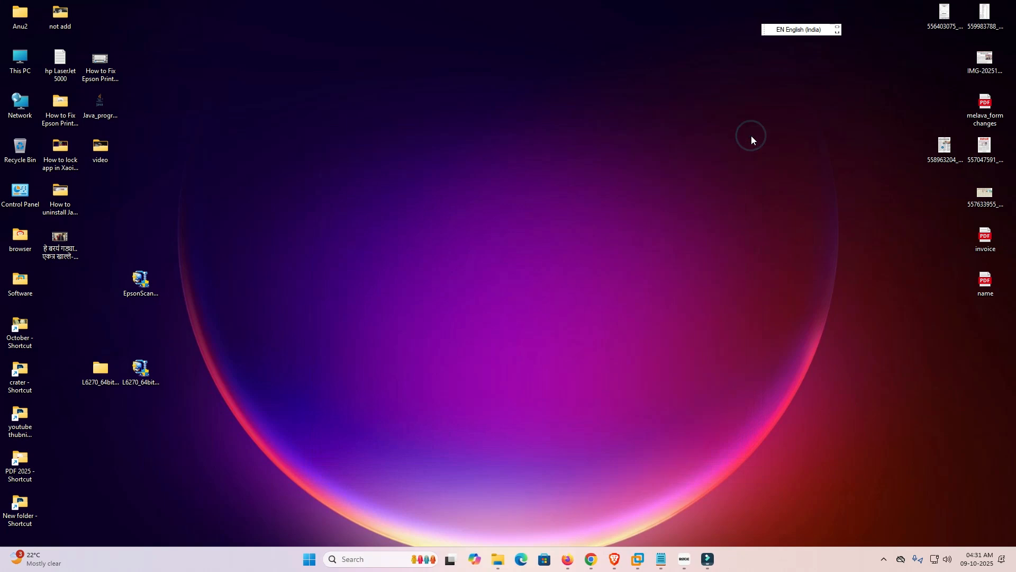